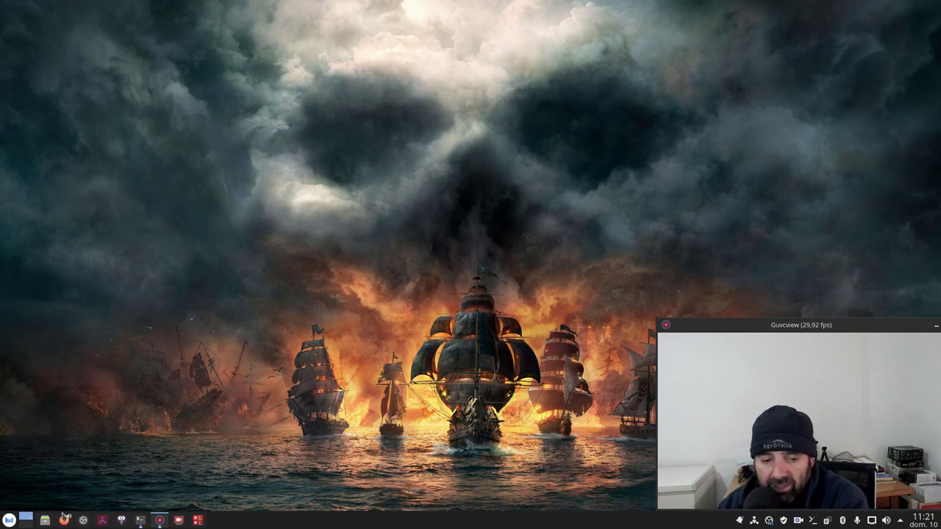
Switch to Firefox, view the specifications of the Slimbook ONE v3 Intel i7, and minimize the browser.
{"action": "left_click", "coordinate": [64, 520]}
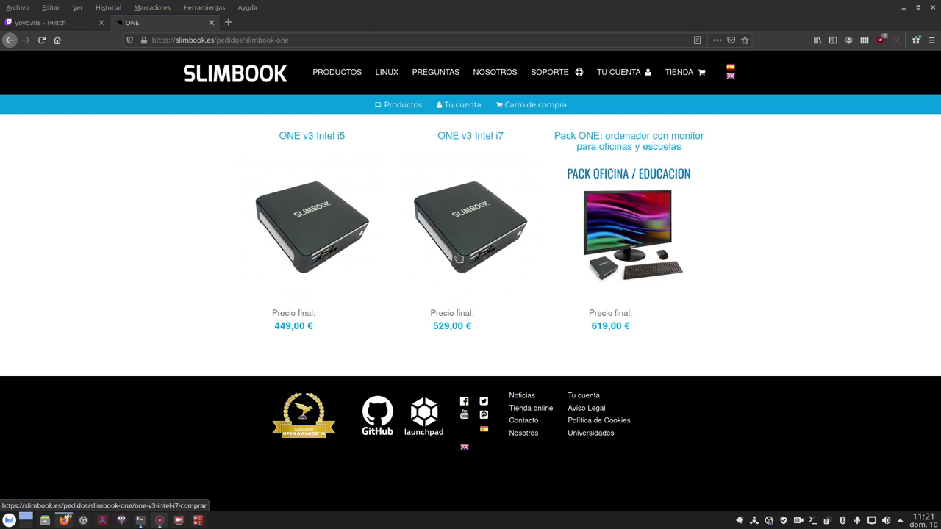
{"action": "left_click", "coordinate": [479, 233]}
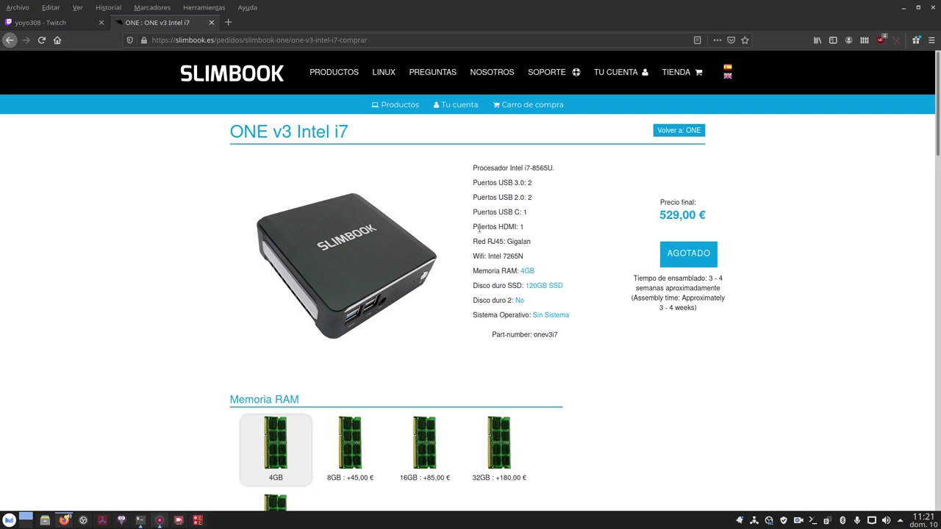
{"action": "scroll", "coordinate": [546, 322], "scroll_direction": "down", "scroll_amount": 3}
{"action": "scroll", "coordinate": [498, 372], "scroll_direction": "up", "scroll_amount": 3}
{"action": "left_click", "coordinate": [902, 8]}
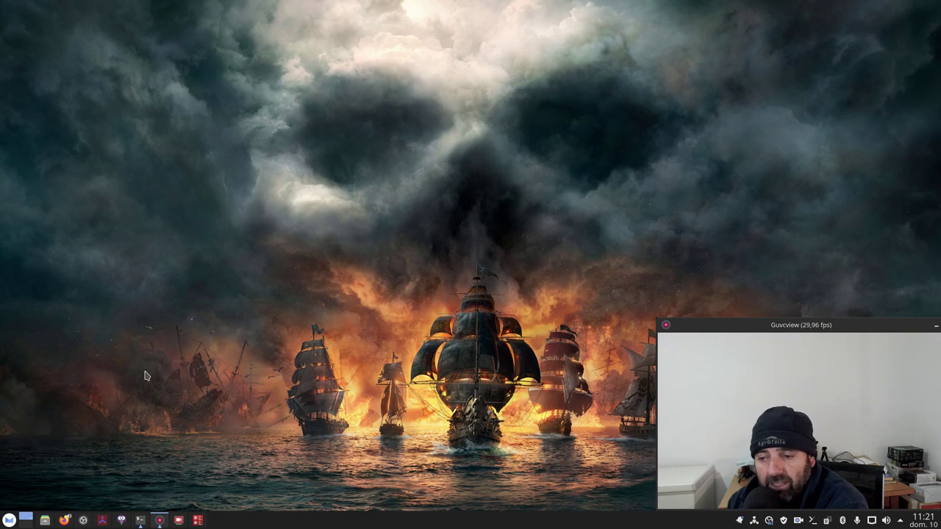
Open the image Eowx1c7UUAExvBT.jpg from the home folder in the Dolphin file manager.
{"action": "left_click", "coordinate": [45, 521]}
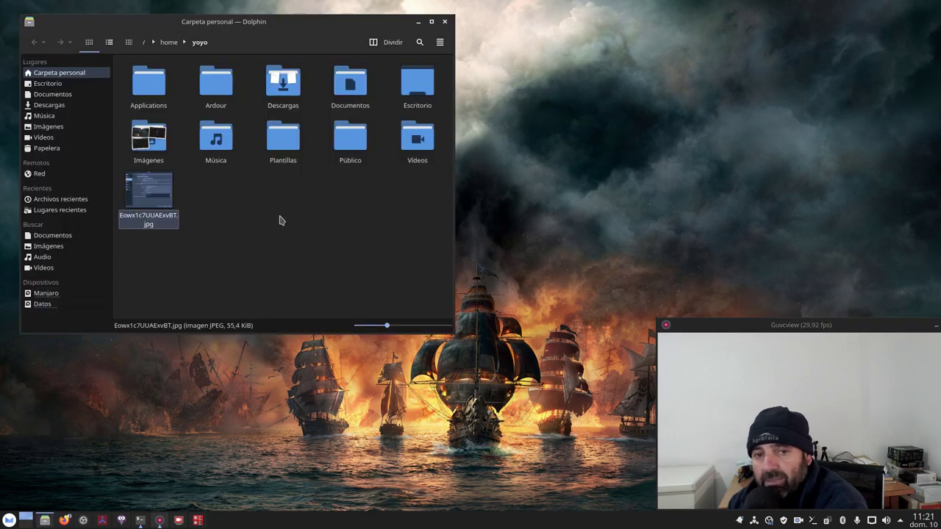
{"action": "left_click_drag", "start_coordinate": [280, 28], "coordinate": [339, 57]}
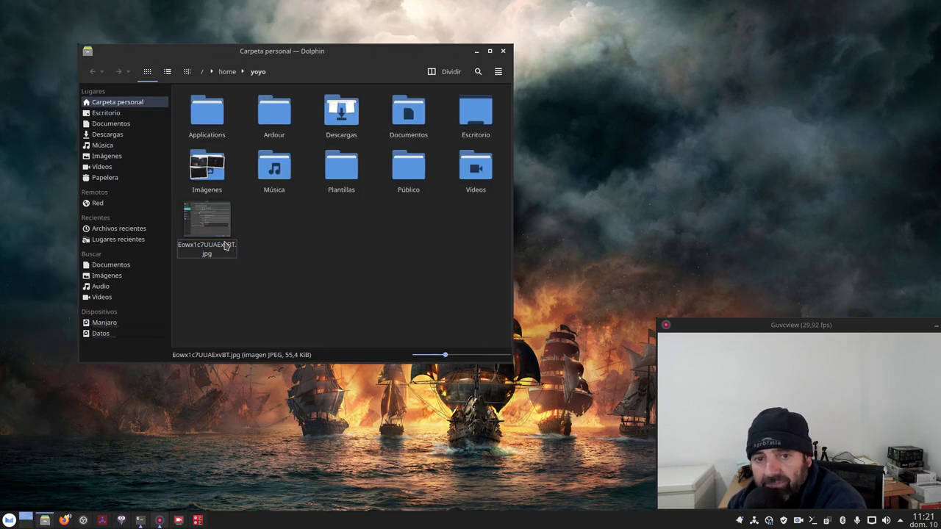
{"action": "double_click", "coordinate": [208, 224]}
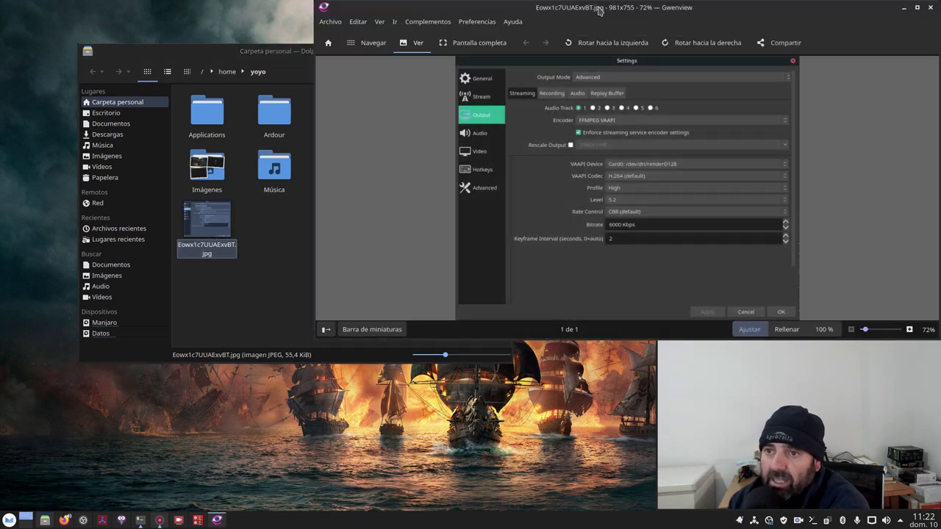
Enlarge the image window to examine the streaming output settings in the screenshot, and close the image viewer.
{"action": "left_click_drag", "start_coordinate": [695, 9], "coordinate": [452, 38]}
{"action": "left_click_drag", "start_coordinate": [695, 366], "coordinate": [676, 503]}
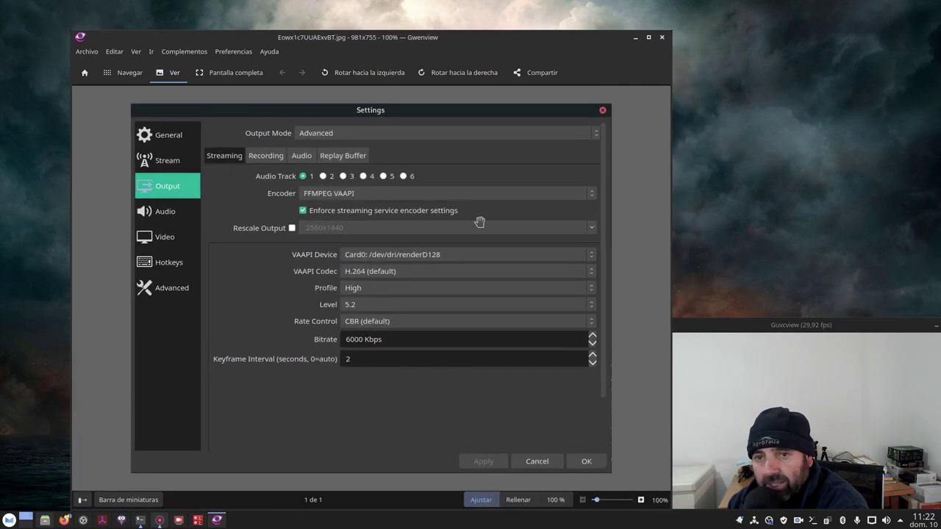
{"action": "left_click_drag", "start_coordinate": [472, 41], "coordinate": [411, 24]}
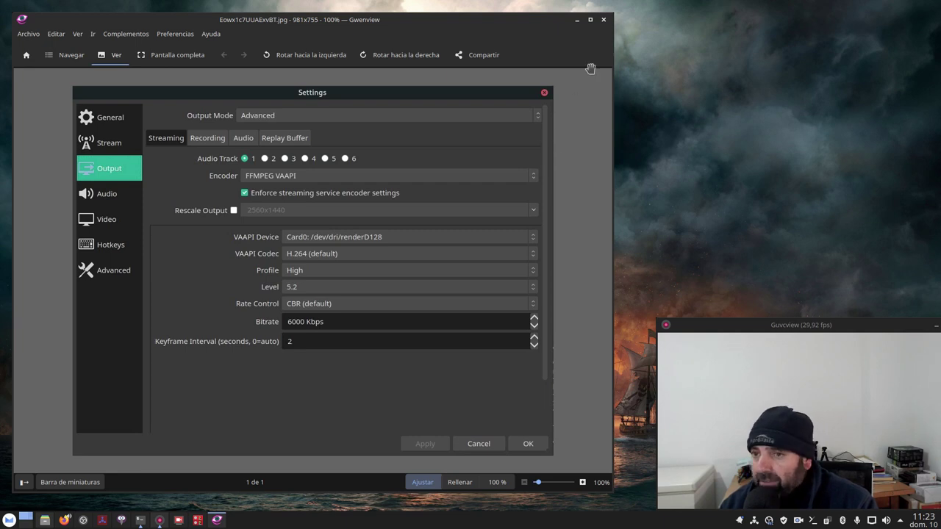
{"action": "left_click", "coordinate": [603, 20]}
{"action": "left_click", "coordinate": [369, 253]}
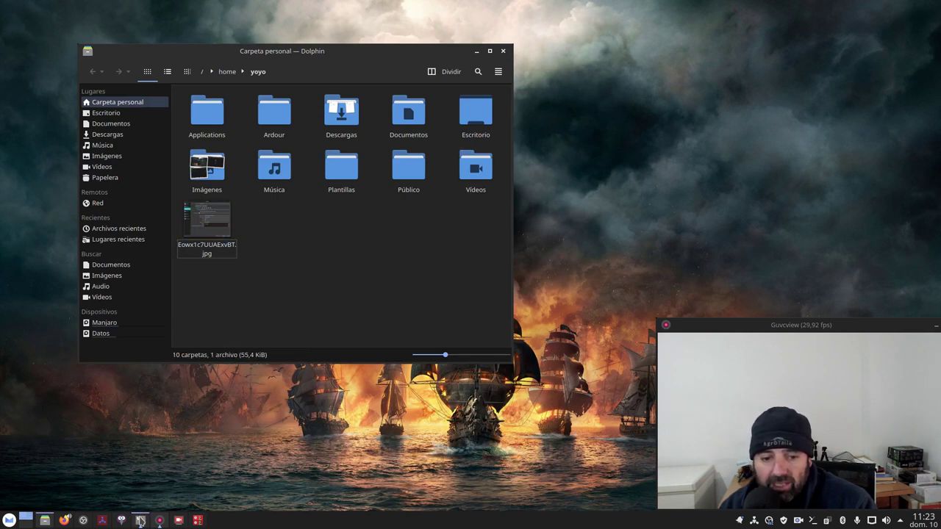
Bring up the Konsole window with the neofetch output to review the system information, minimizing the file manager and the terminal.
{"action": "mouse_move", "coordinate": [140, 522]}
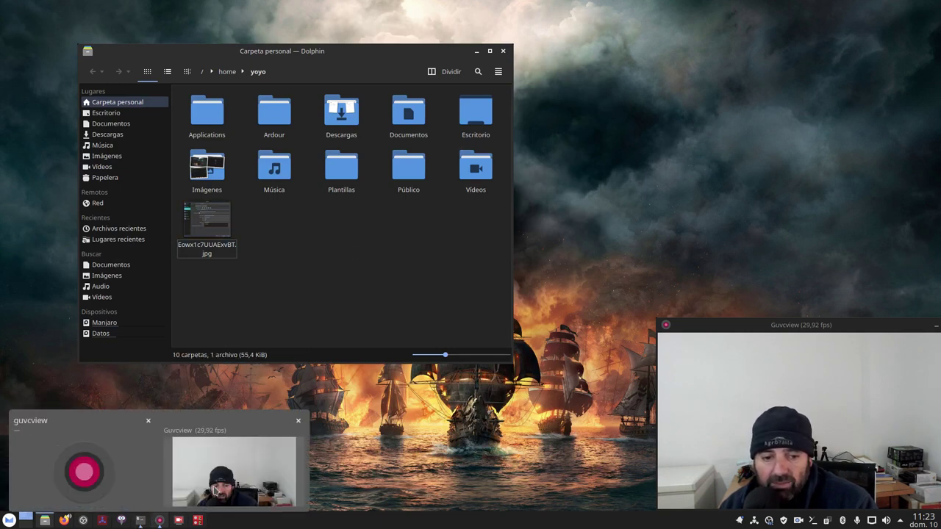
{"action": "left_click", "coordinate": [233, 470]}
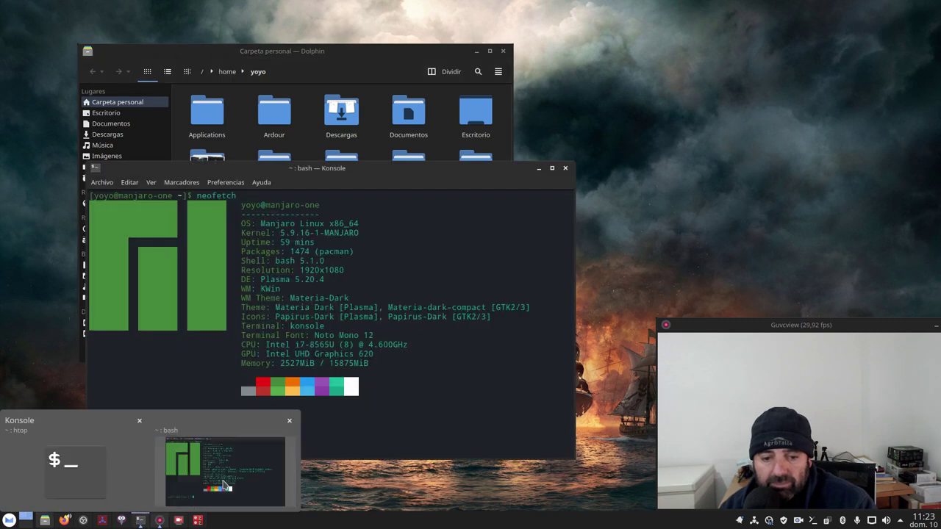
{"action": "left_click", "coordinate": [477, 50]}
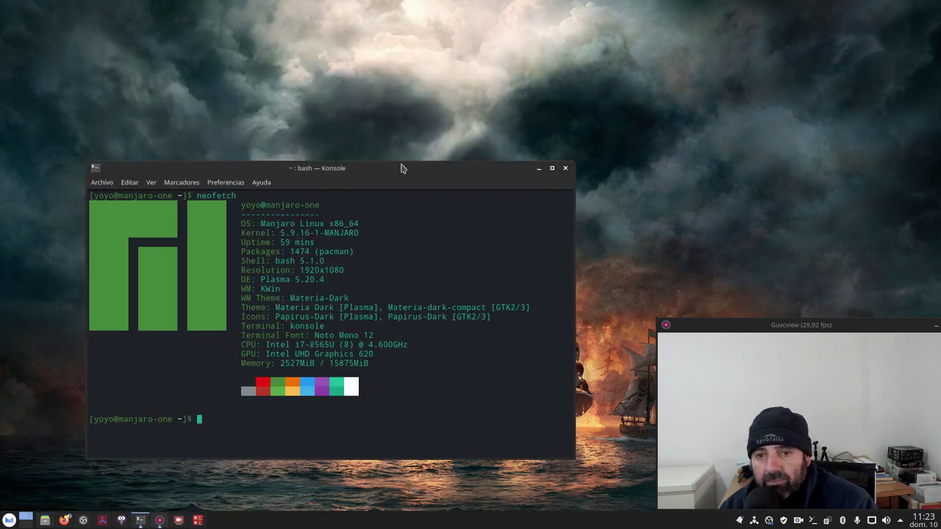
{"action": "left_click_drag", "start_coordinate": [403, 169], "coordinate": [378, 74]}
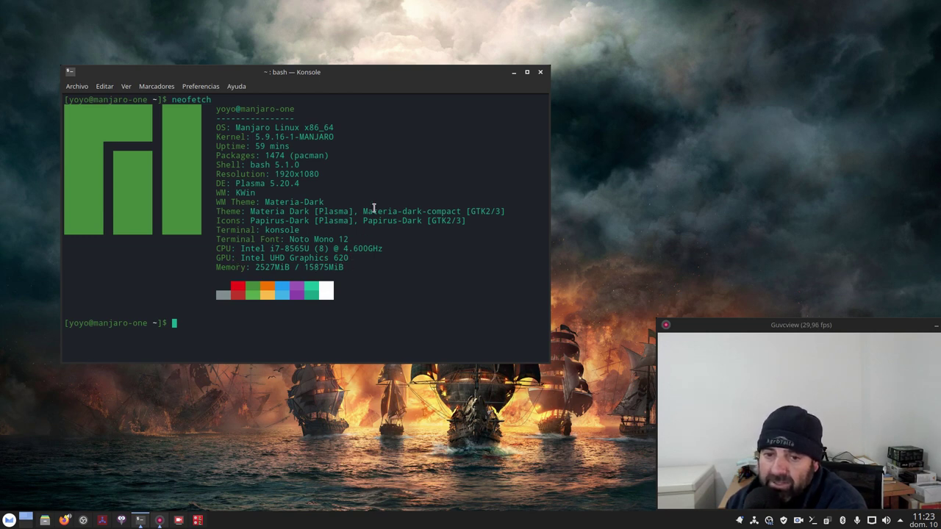
{"action": "left_click_drag", "start_coordinate": [399, 76], "coordinate": [401, 75]}
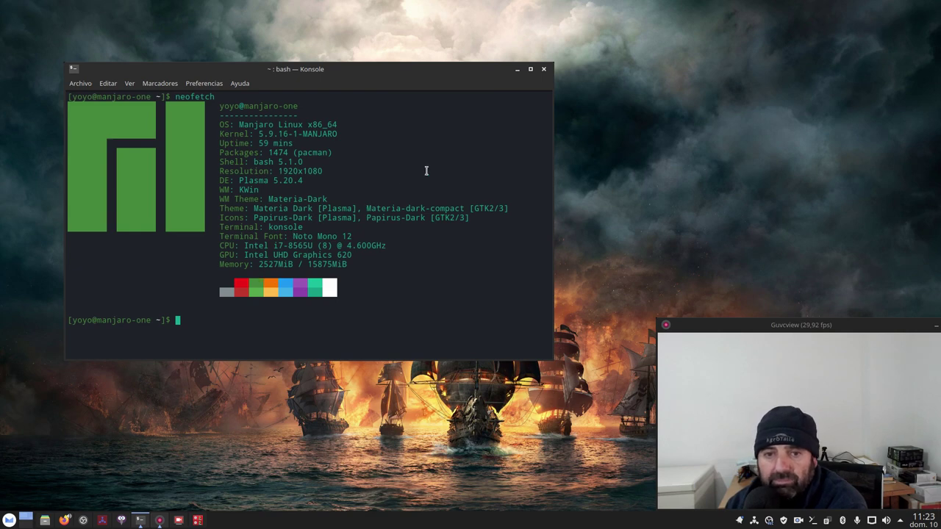
{"action": "left_click", "coordinate": [517, 68]}
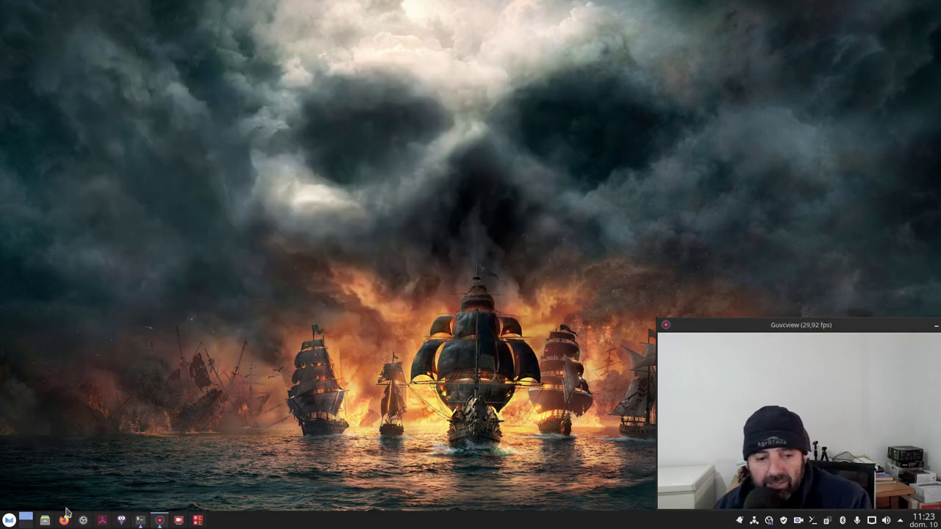
Launch the Añadir/Quitar software package manager and arrange it as an enlarged, unmaximized window clear of the webcam view.
{"action": "left_click", "coordinate": [9, 520]}
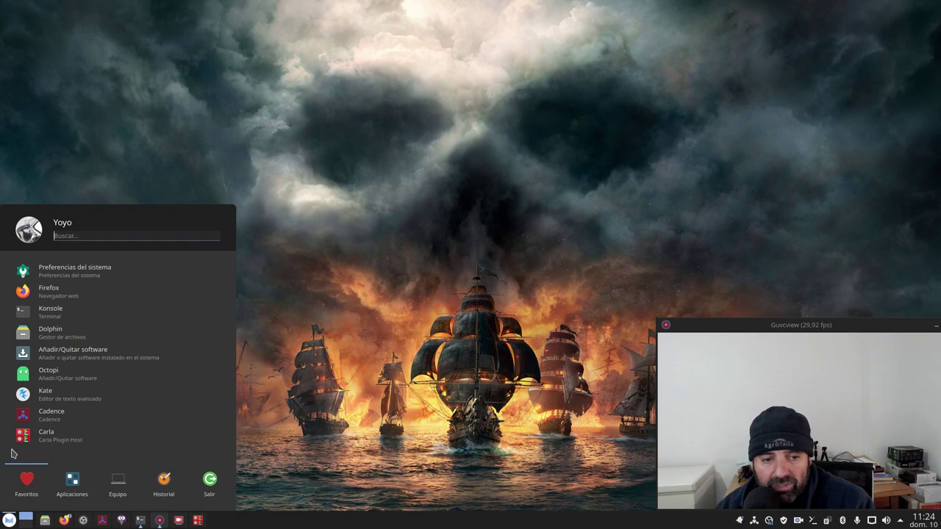
{"action": "left_click", "coordinate": [43, 373]}
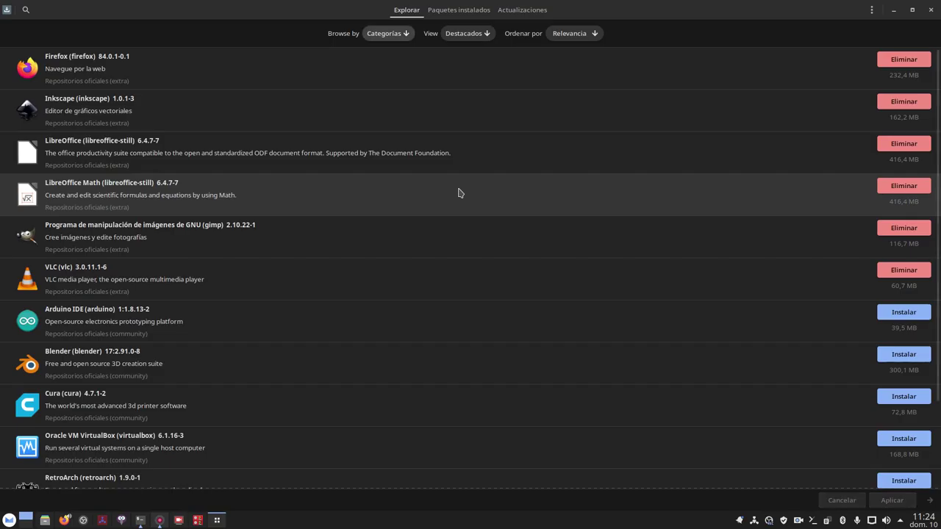
{"action": "left_click", "coordinate": [911, 9]}
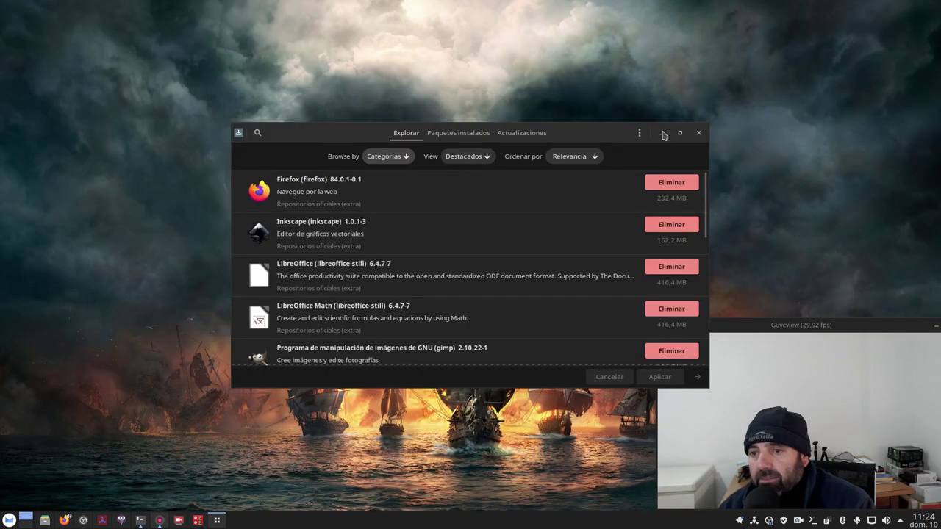
{"action": "left_click_drag", "start_coordinate": [603, 135], "coordinate": [406, 39]}
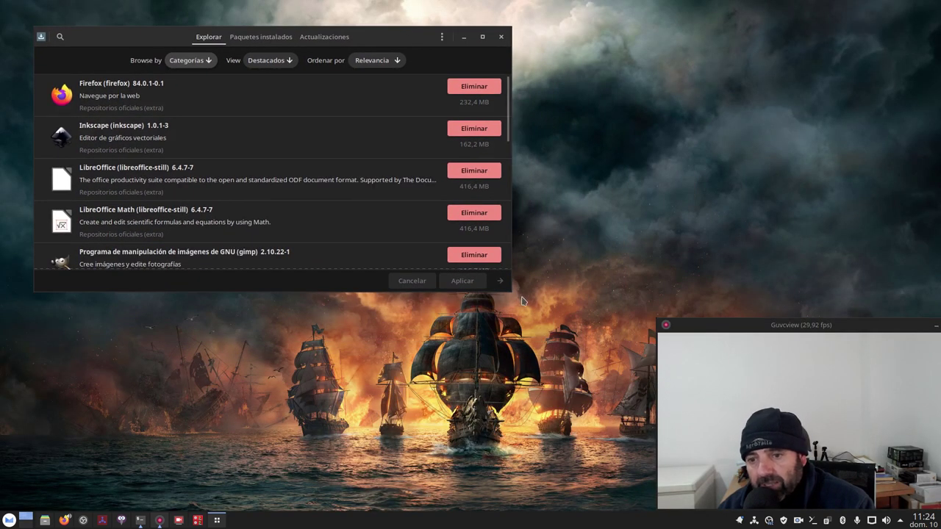
{"action": "left_click_drag", "start_coordinate": [529, 310], "coordinate": [748, 455]}
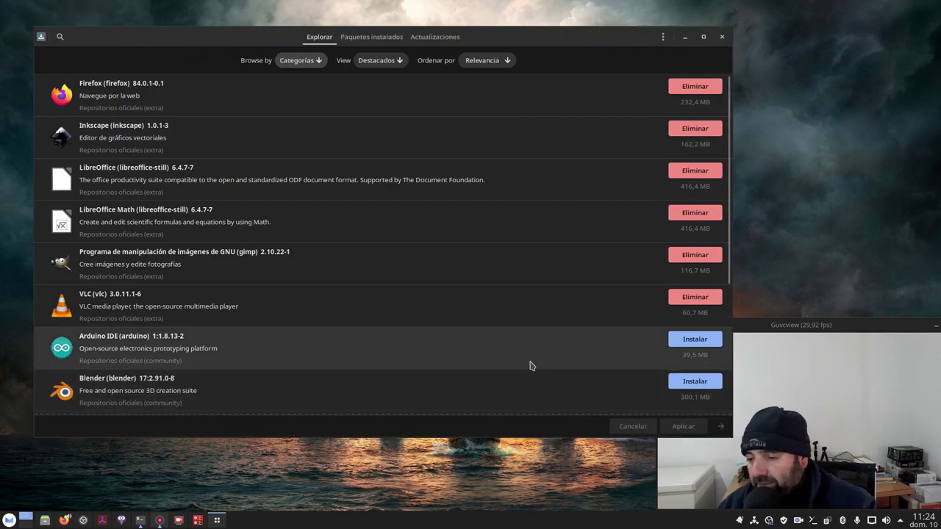
{"action": "left_click_drag", "start_coordinate": [542, 38], "coordinate": [522, 23]}
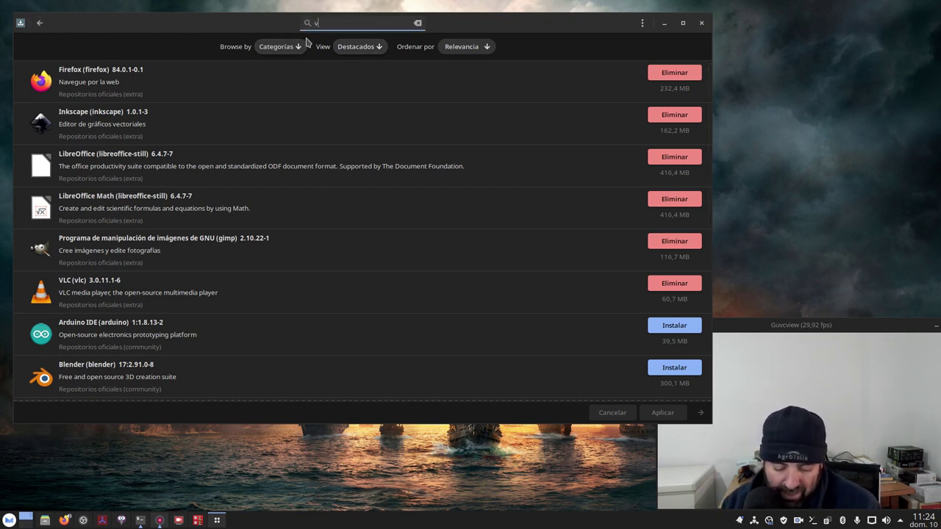
Search the packages for "intel" and examine which Intel graphics and VA-API drivers are installed.
{"action": "type", "text": "pi"}
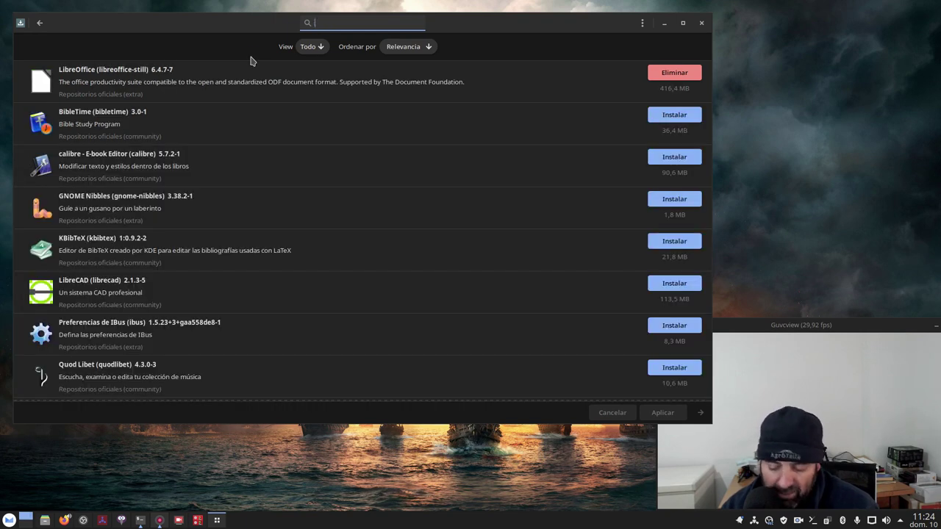
{"action": "type", "text": "l"}
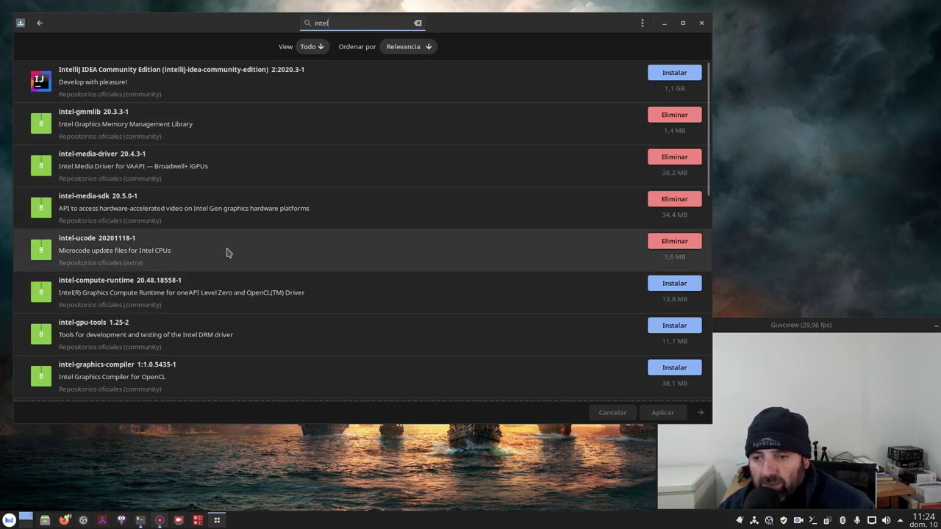
{"action": "scroll", "coordinate": [227, 252], "scroll_direction": "down", "scroll_amount": 5}
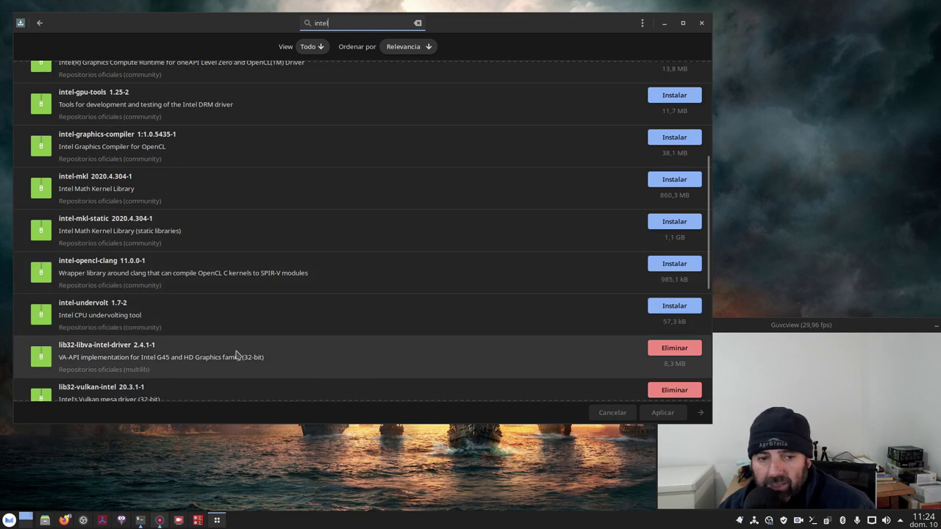
{"action": "scroll", "coordinate": [237, 354], "scroll_direction": "down", "scroll_amount": 3}
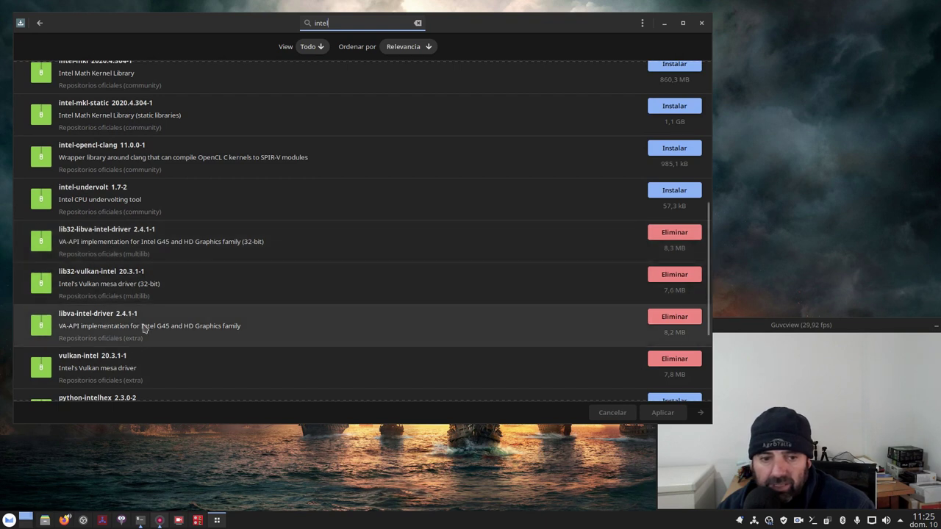
{"action": "scroll", "coordinate": [125, 315], "scroll_direction": "down", "scroll_amount": 2}
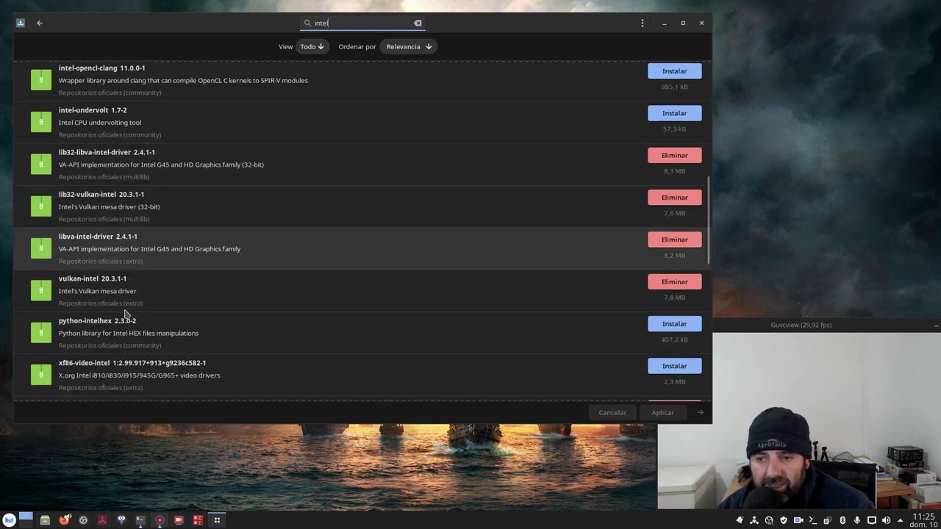
{"action": "scroll", "coordinate": [125, 312], "scroll_direction": "down", "scroll_amount": 2}
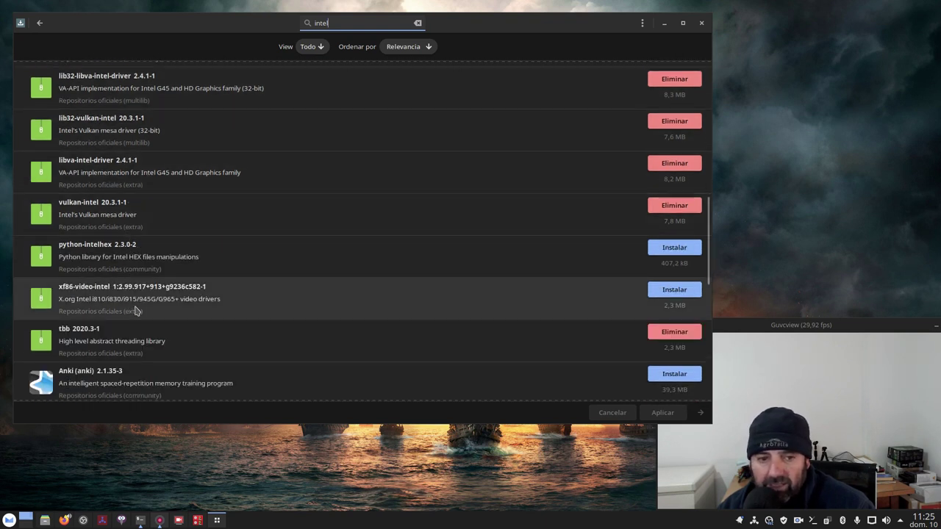
{"action": "scroll", "coordinate": [125, 335], "scroll_direction": "down", "scroll_amount": 10}
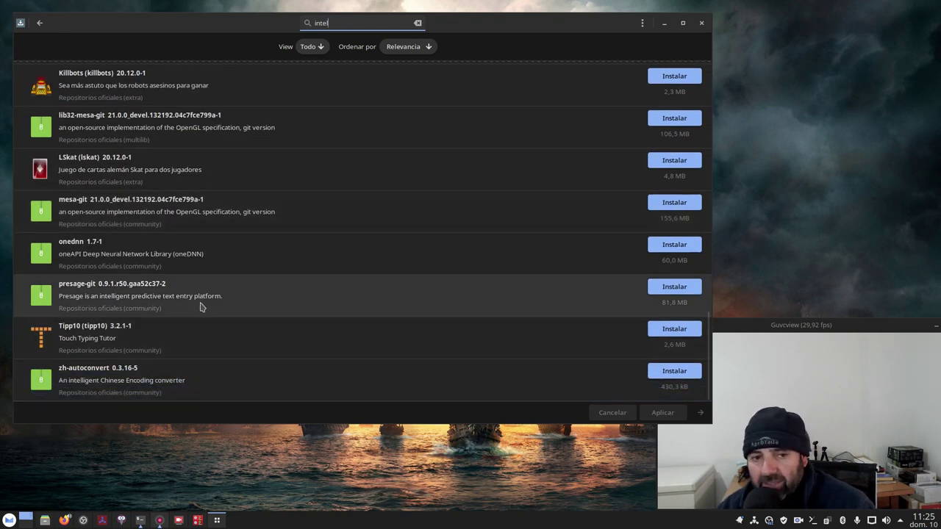
{"action": "scroll", "coordinate": [200, 307], "scroll_direction": "up", "scroll_amount": 10}
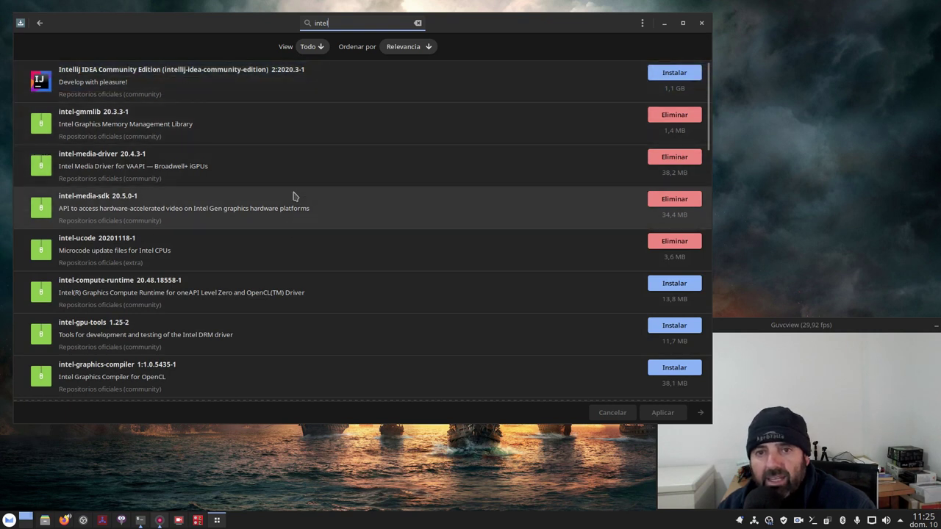
Search the packages for "vaapi" and for "ffmpeg", checking the install status of the matches.
{"action": "key", "text": "BackSpace"}
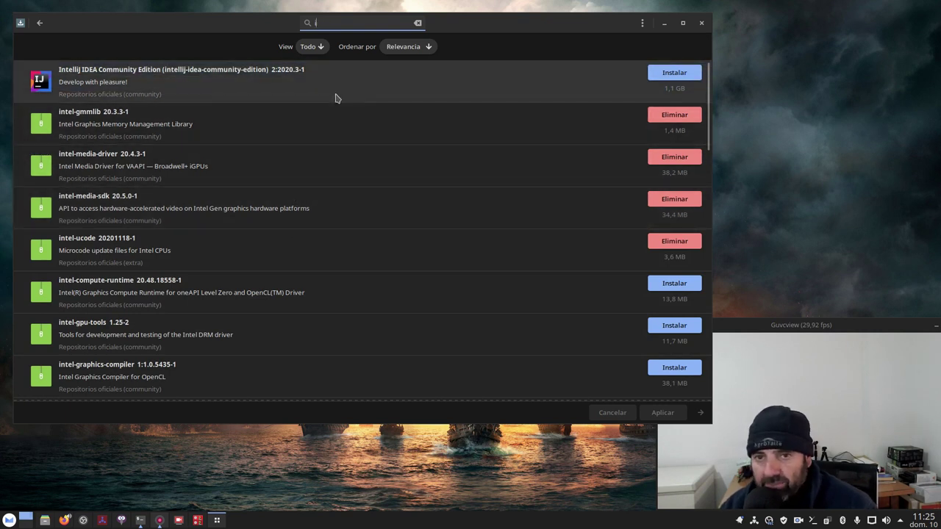
{"action": "key", "text": "BackSpace"}
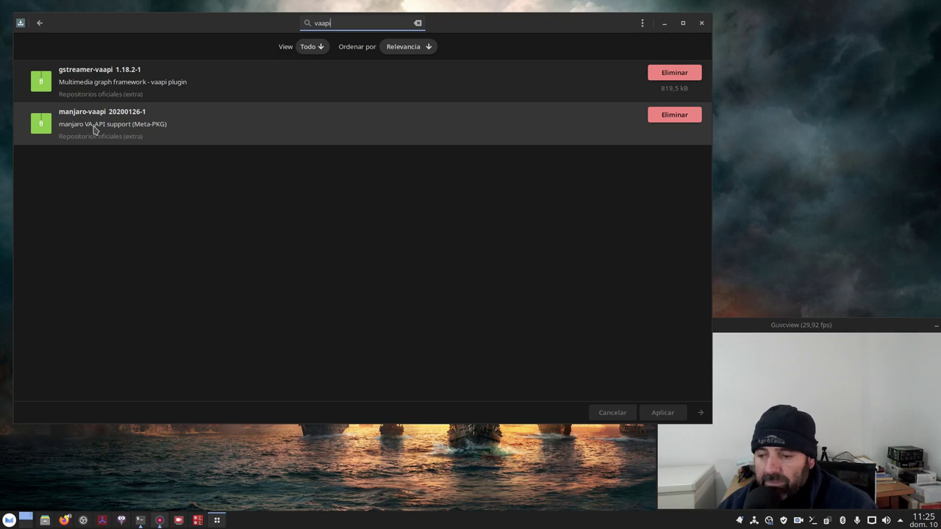
{"action": "double_click", "coordinate": [335, 22]}
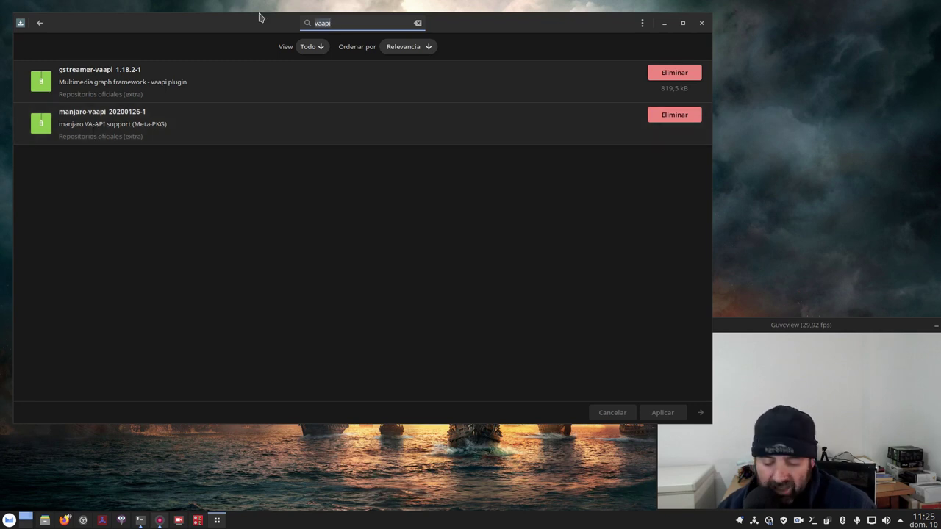
{"action": "type", "text": "ffmpeg"}
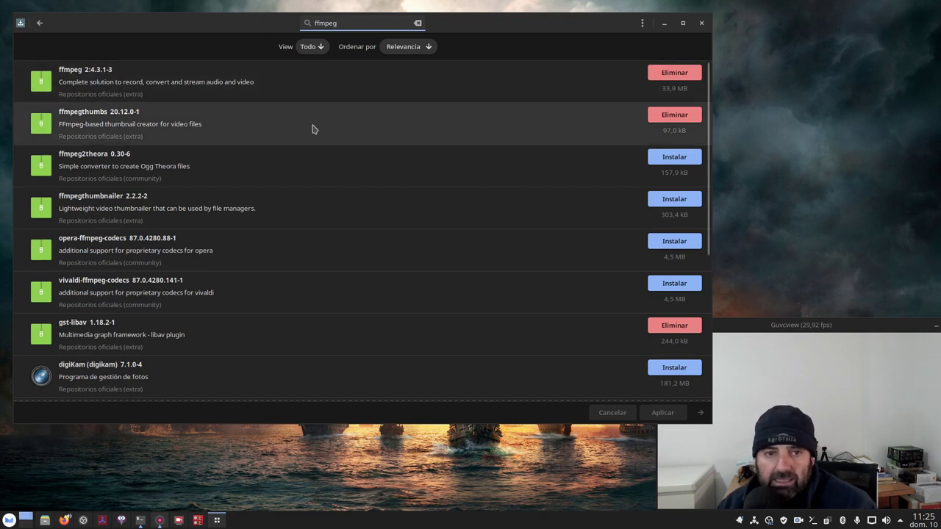
{"action": "scroll", "coordinate": [312, 129], "scroll_direction": "down", "scroll_amount": 3}
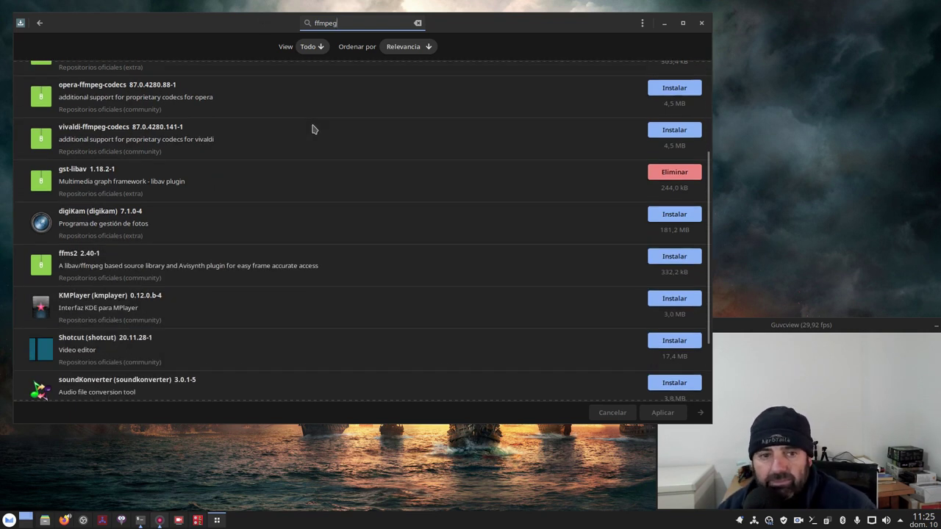
{"action": "scroll", "coordinate": [313, 128], "scroll_direction": "up", "scroll_amount": 3}
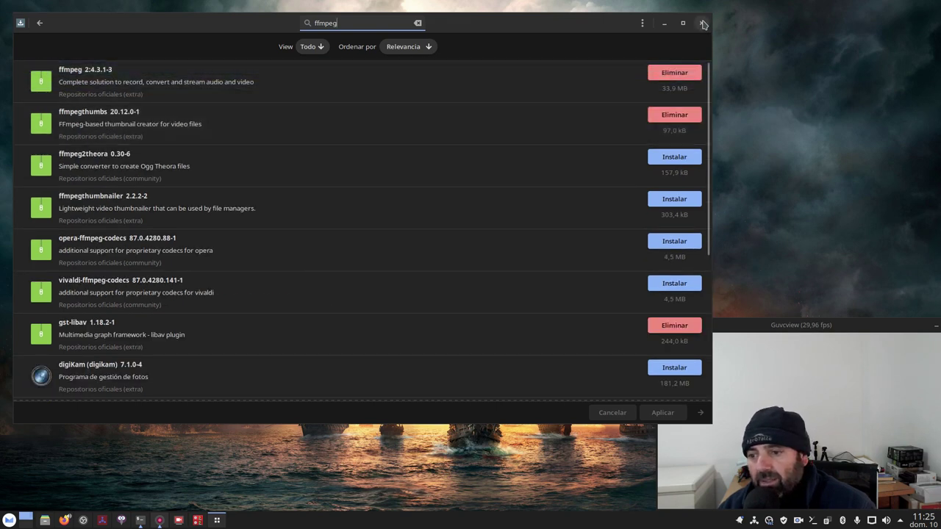
Close the package manager and bring up the OBS window to check the live streaming statistics, minimizing it when done.
{"action": "left_click", "coordinate": [704, 25]}
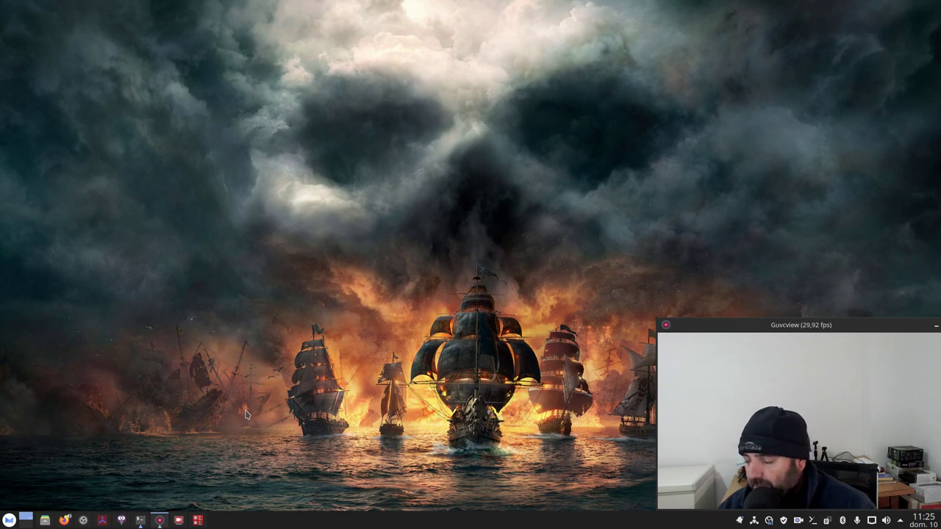
{"action": "left_click", "coordinate": [84, 520]}
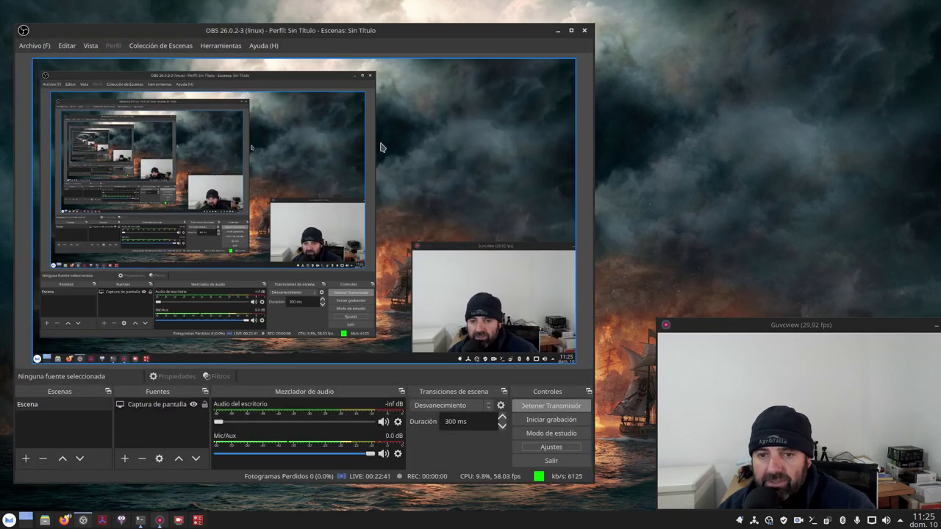
{"action": "left_click_drag", "start_coordinate": [366, 37], "coordinate": [361, 30]}
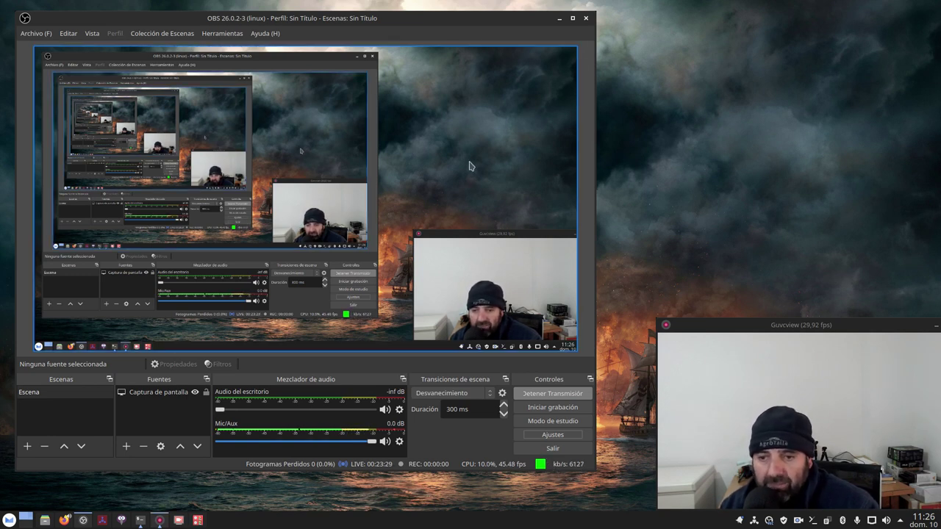
{"action": "left_click", "coordinate": [559, 18]}
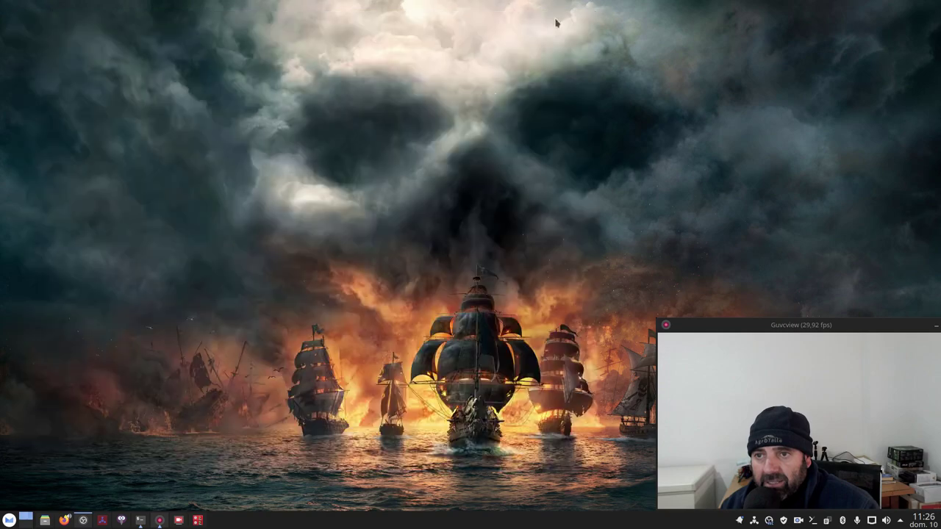
Switch to Firefox and look over the live Twitch channel page with its stream player.
{"action": "left_click", "coordinate": [64, 520]}
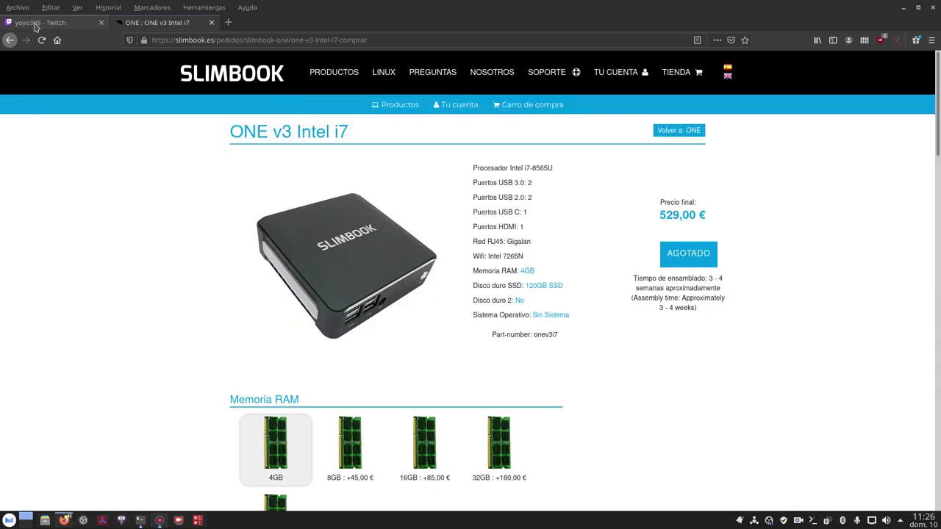
{"action": "left_click", "coordinate": [35, 24]}
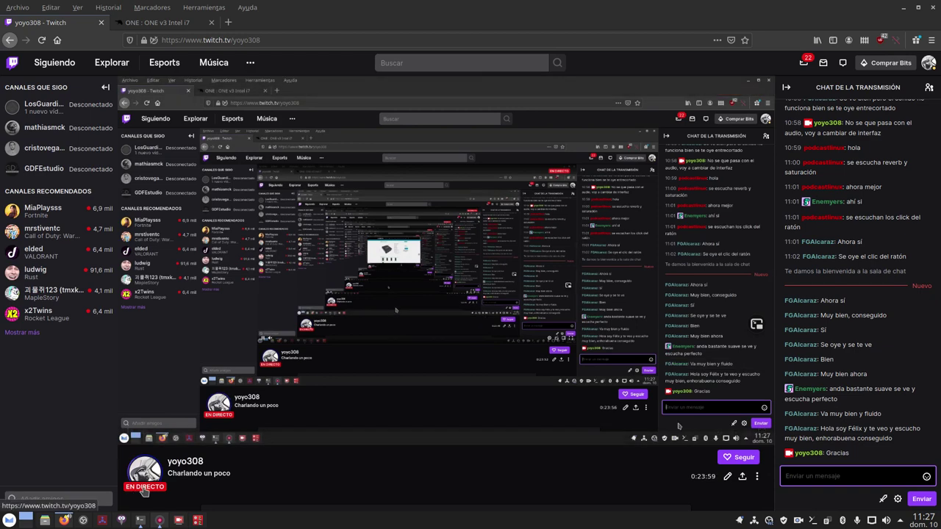
{"action": "scroll", "coordinate": [375, 466], "scroll_direction": "down", "scroll_amount": 2}
{"action": "scroll", "coordinate": [375, 461], "scroll_direction": "down", "scroll_amount": 1}
{"action": "scroll", "coordinate": [375, 461], "scroll_direction": "up", "scroll_amount": 2}
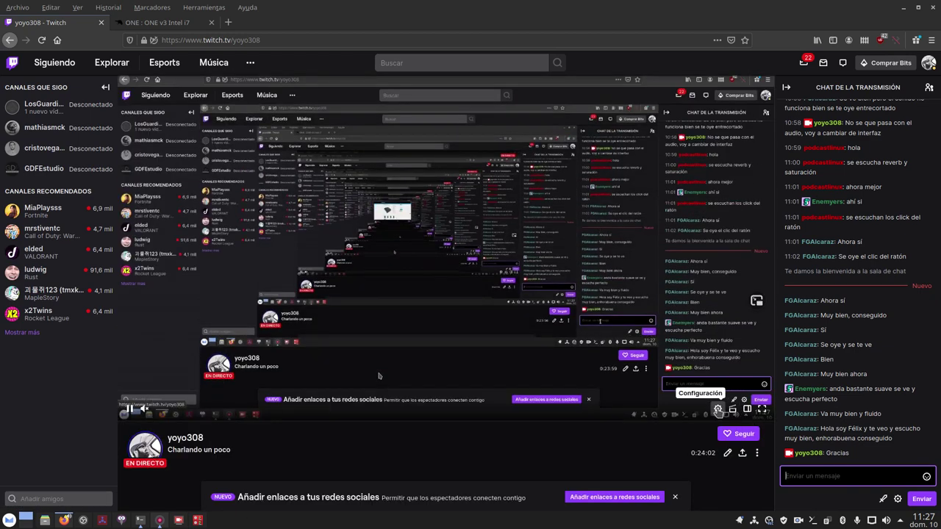
Check the video quality options offered in the Twitch player's settings, minimize Firefox and dismiss the desktop notification.
{"action": "left_click", "coordinate": [717, 406]}
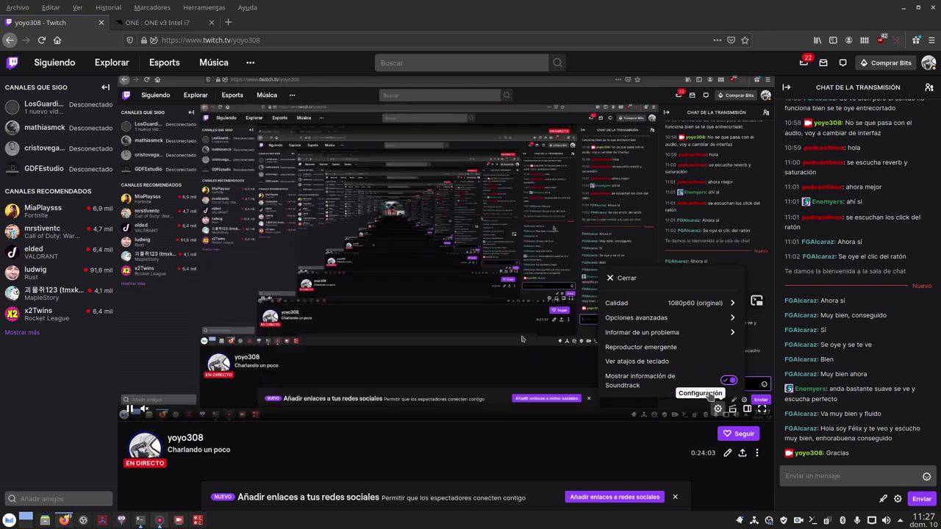
{"action": "left_click", "coordinate": [678, 306]}
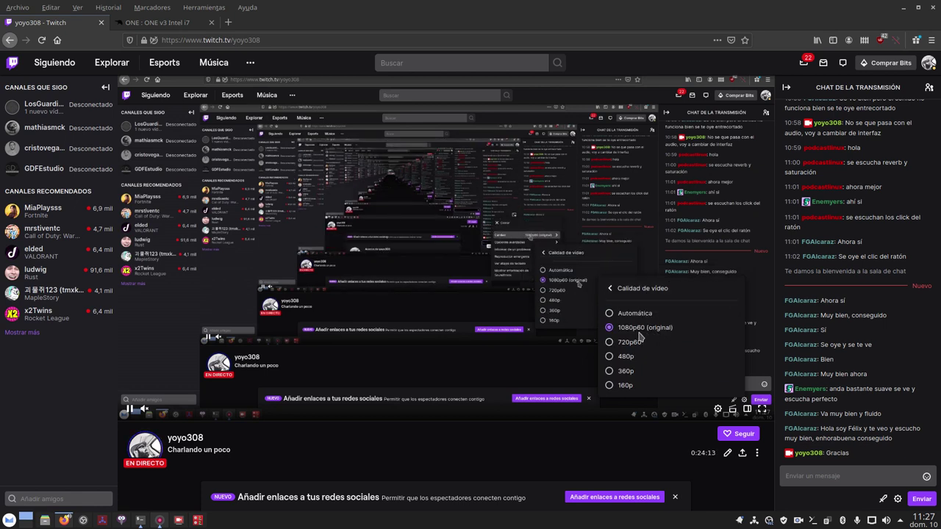
{"action": "left_click", "coordinate": [570, 463]}
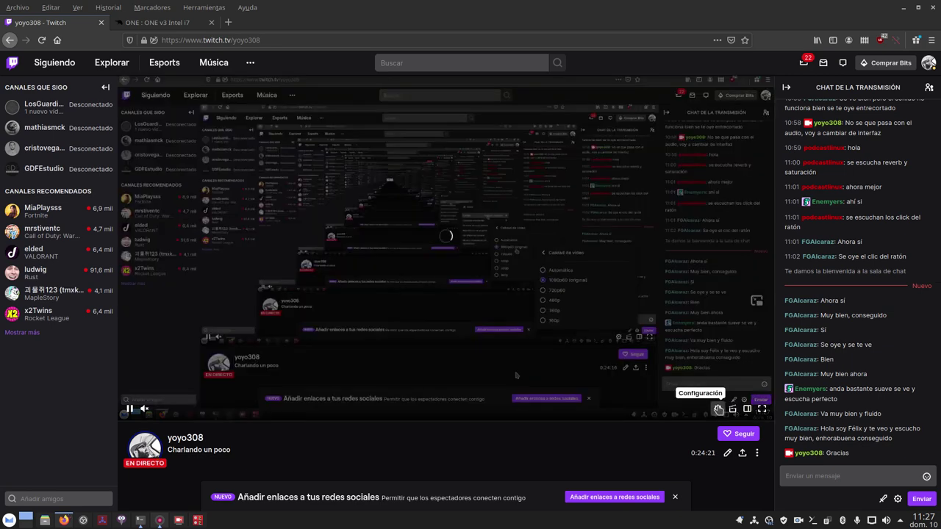
{"action": "left_click", "coordinate": [718, 409]}
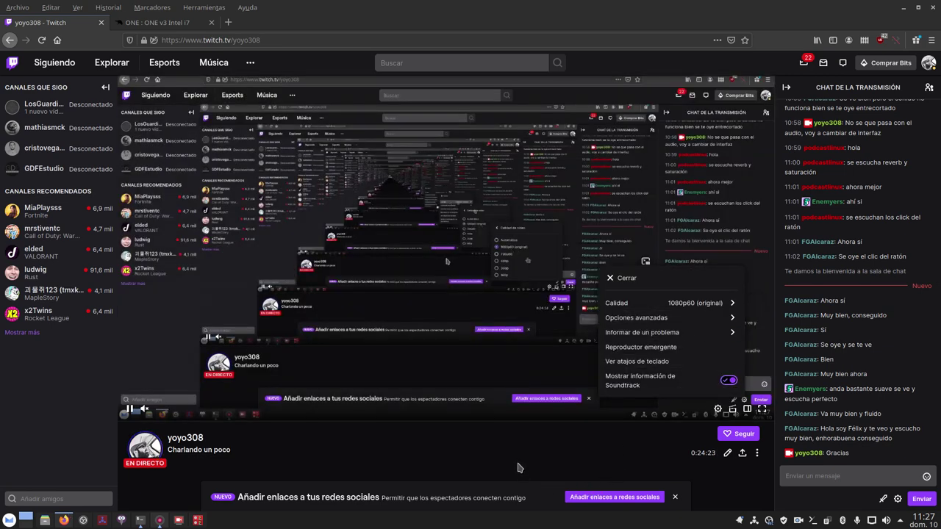
{"action": "left_click", "coordinate": [903, 7]}
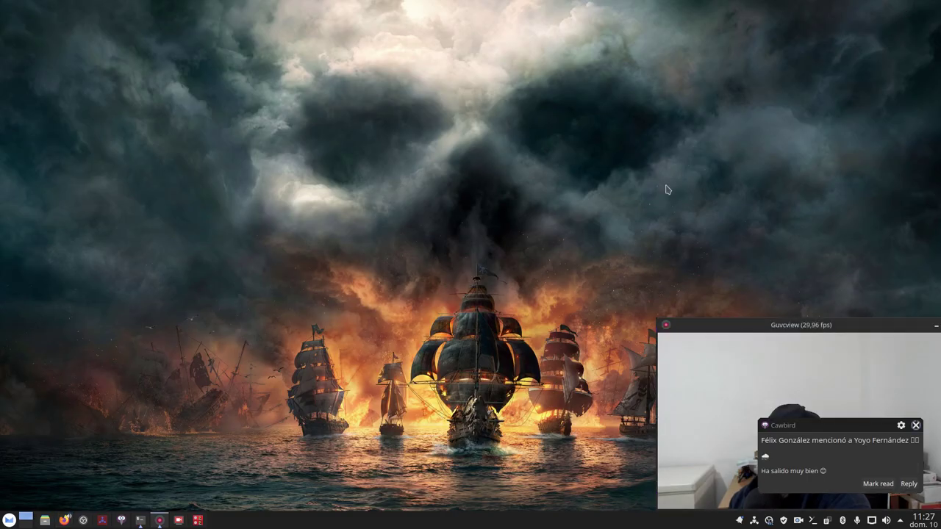
{"action": "left_click", "coordinate": [916, 425]}
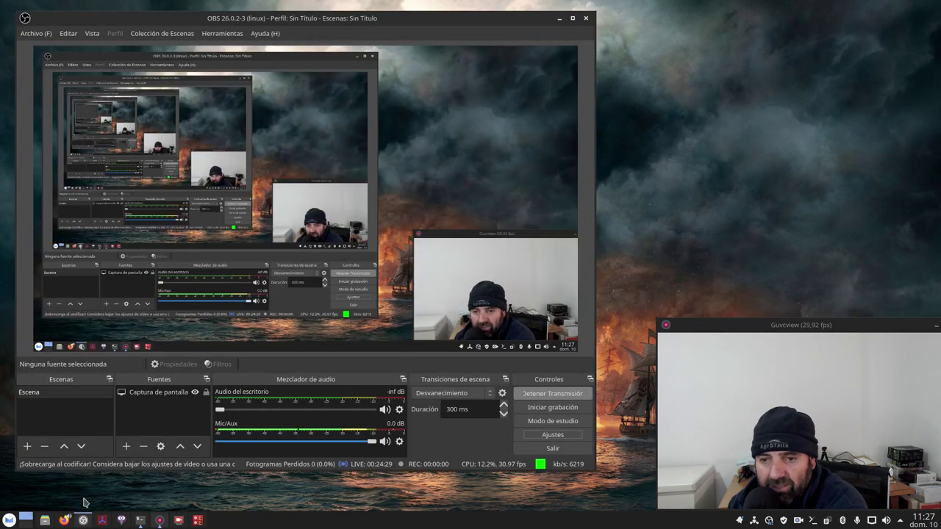
Bring up OBS, open its settings dialog, and review the Emisión and Salida sections used for streaming.
{"action": "left_click", "coordinate": [83, 520]}
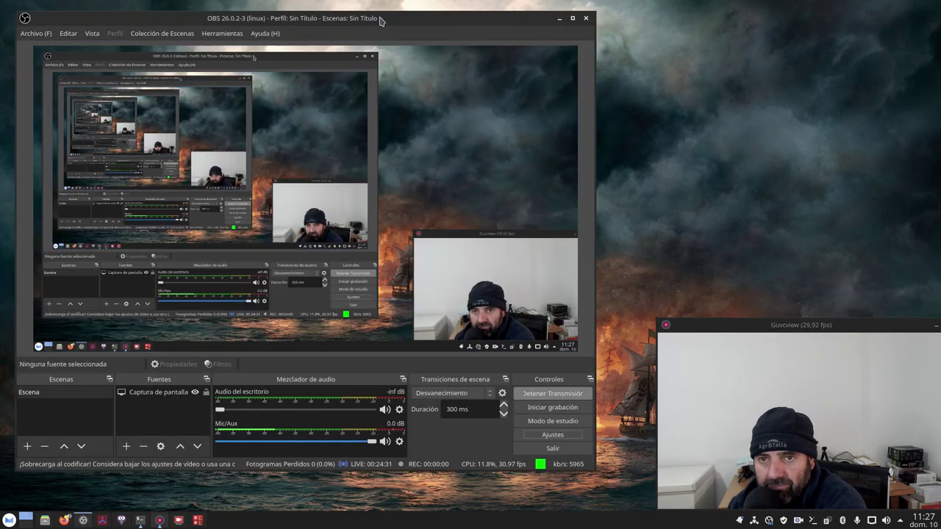
{"action": "mouse_move", "coordinate": [321, 16]}
{"action": "left_mouse_down"}
{"action": "mouse_move", "coordinate": [340, 16]}
{"action": "mouse_move", "coordinate": [325, 6]}
{"action": "left_mouse_up"}
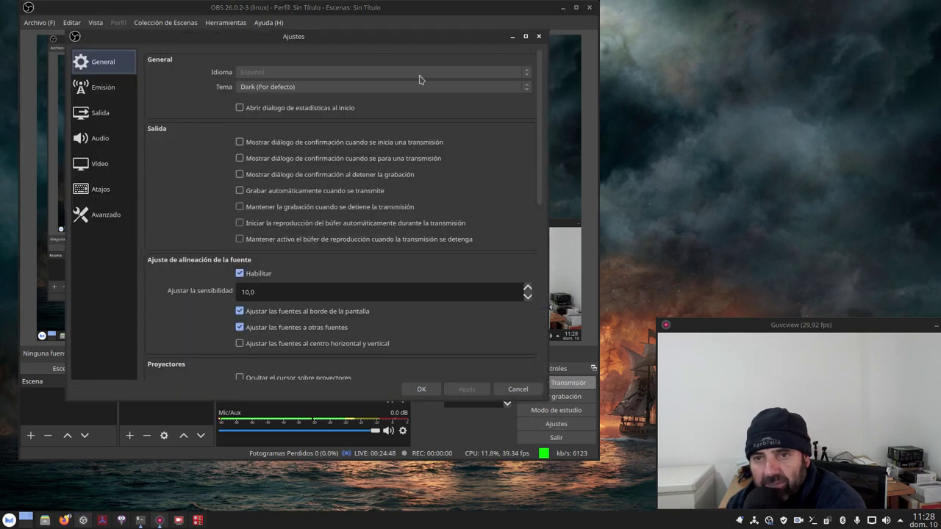
{"action": "left_click_drag", "start_coordinate": [267, 36], "coordinate": [347, 127]}
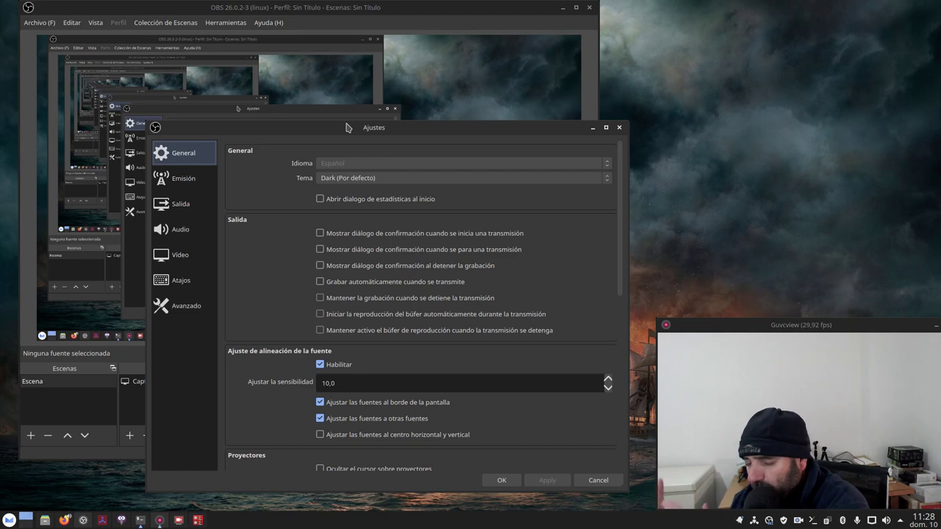
{"action": "left_click_drag", "start_coordinate": [363, 127], "coordinate": [283, 61]}
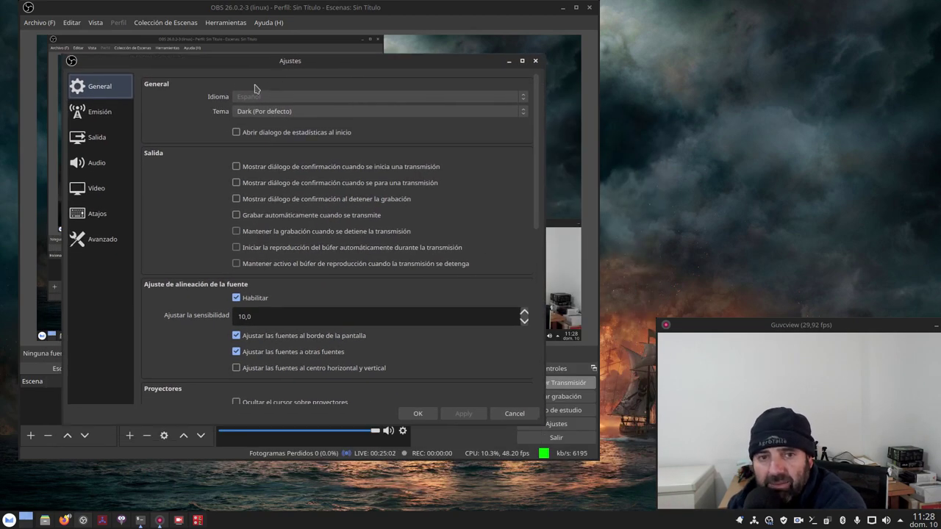
{"action": "left_click", "coordinate": [103, 116]}
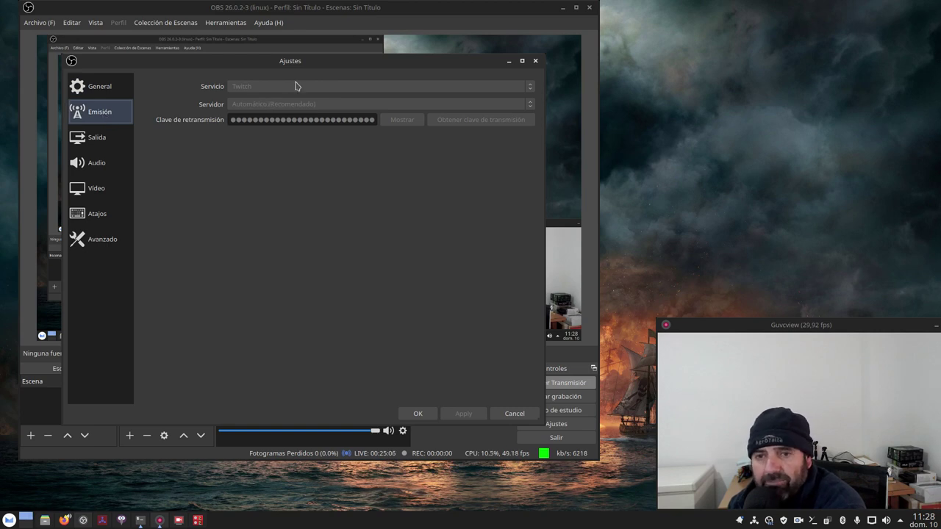
{"action": "left_click", "coordinate": [105, 141]}
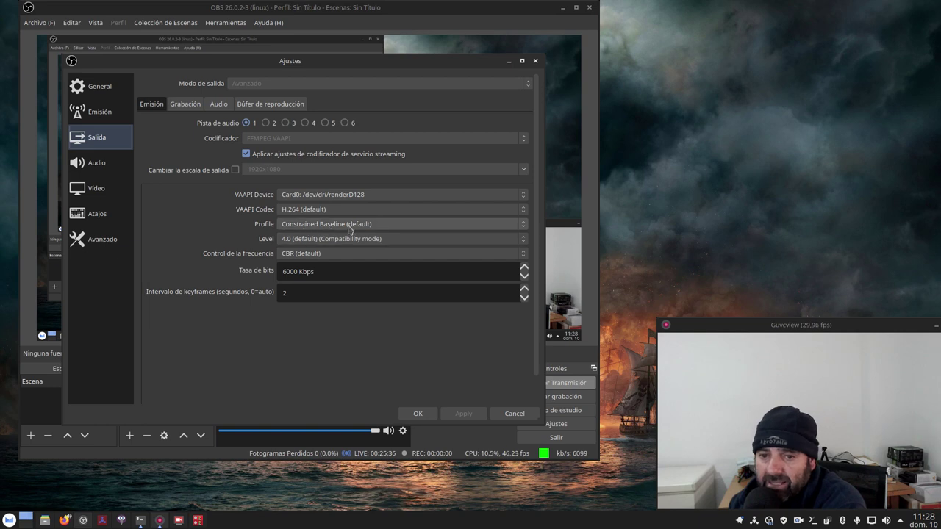
View the reference settings image Eowx1c7UUAExvBT.jpg from the home folder, minimizing the image viewer and file manager when done.
{"action": "left_click", "coordinate": [39, 525]}
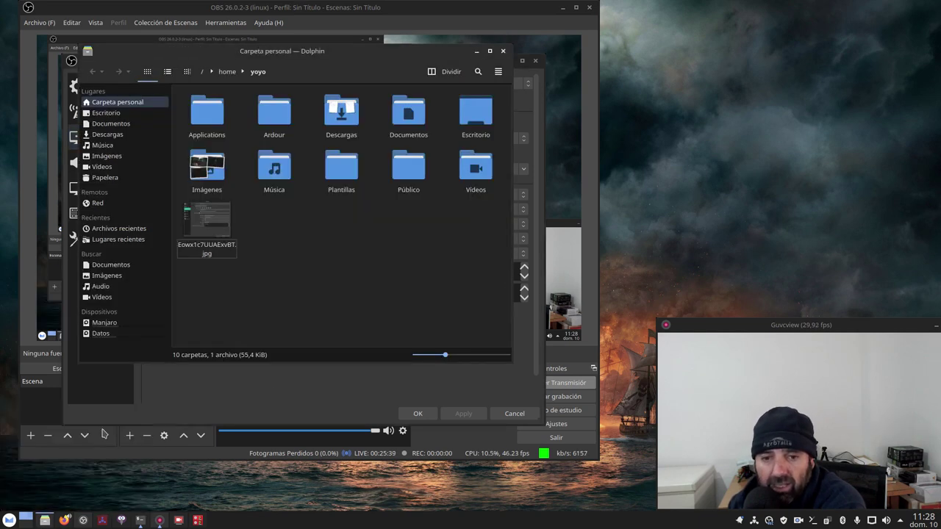
{"action": "left_click", "coordinate": [219, 241]}
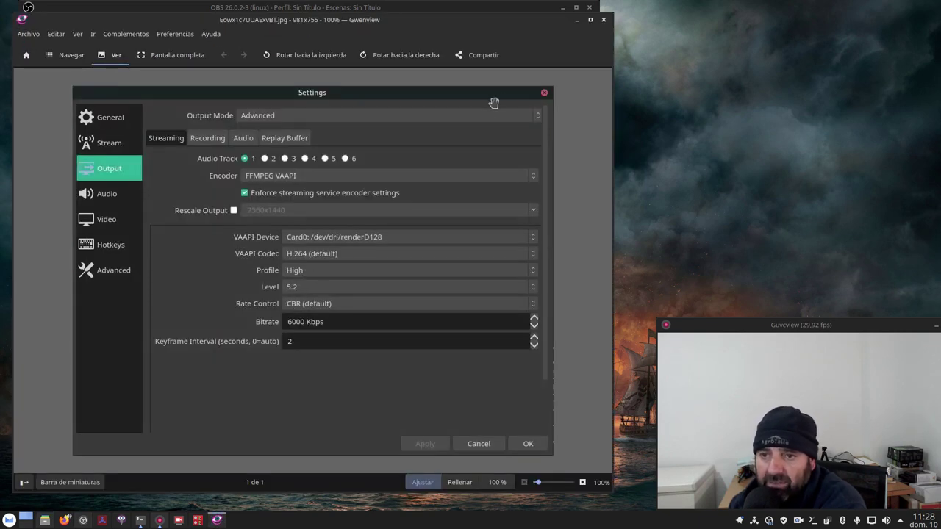
{"action": "left_click", "coordinate": [576, 24]}
{"action": "left_click", "coordinate": [476, 47]}
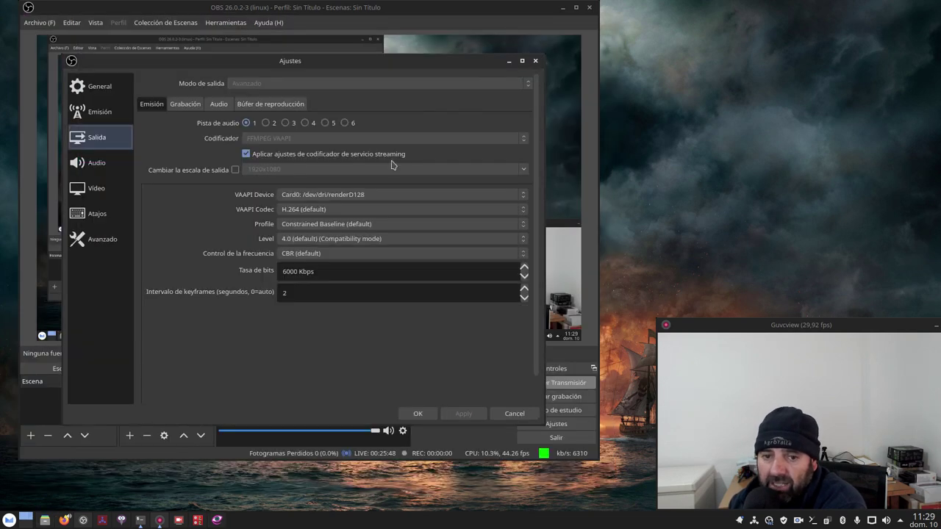
Compare the available Profile and Level options of the VAAPI encoder with those in the reference settings image.
{"action": "left_click", "coordinate": [343, 225]}
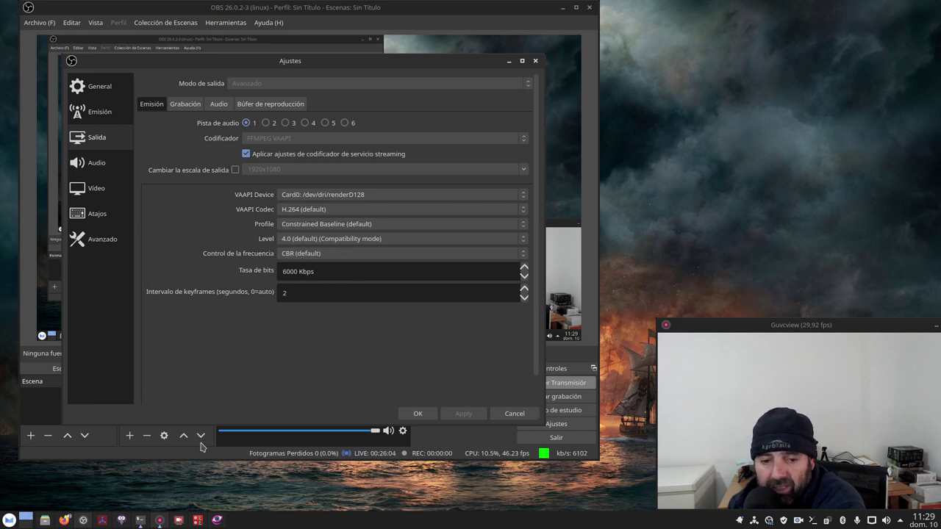
{"action": "left_click", "coordinate": [216, 520]}
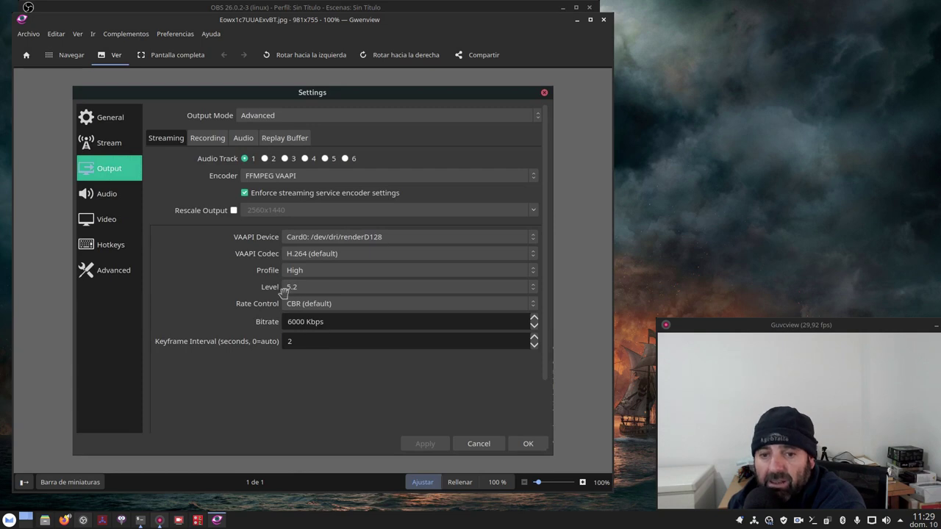
{"action": "left_click", "coordinate": [578, 19]}
{"action": "left_click", "coordinate": [317, 239]}
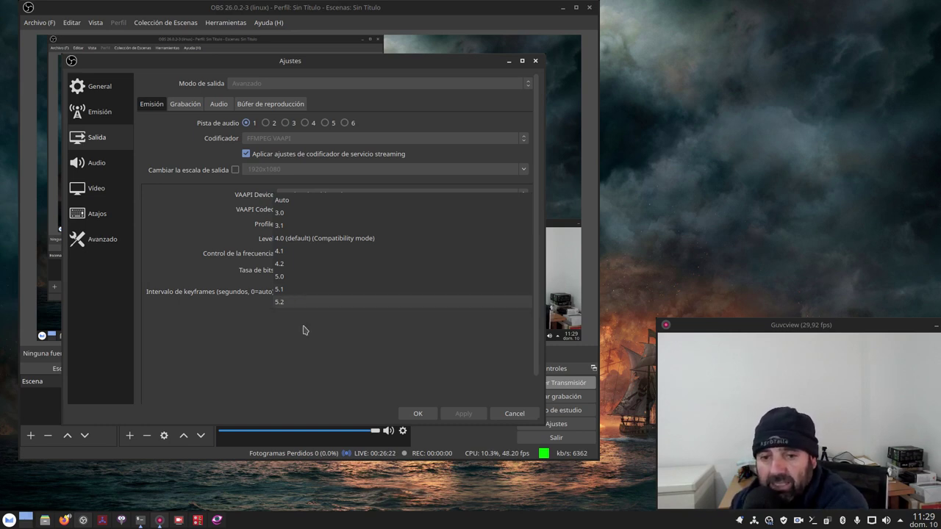
{"action": "left_click", "coordinate": [323, 368]}
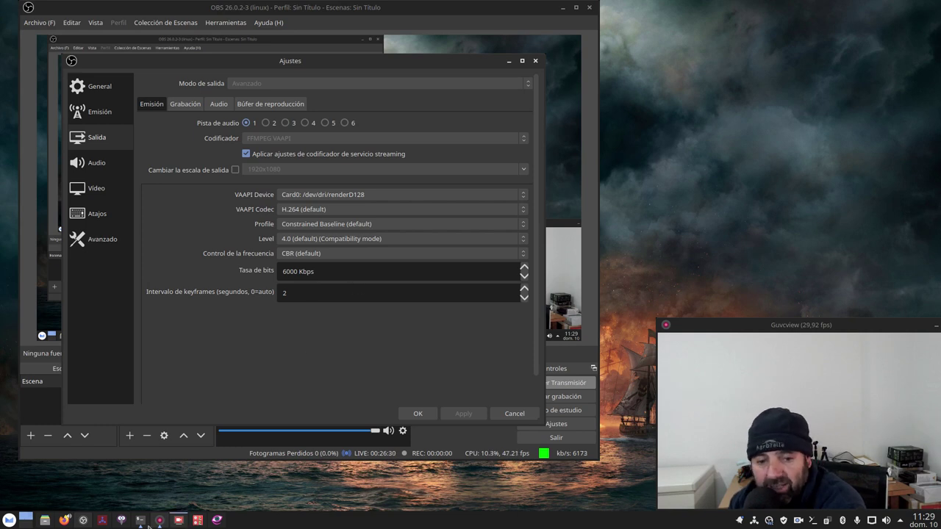
{"action": "left_click", "coordinate": [217, 520]}
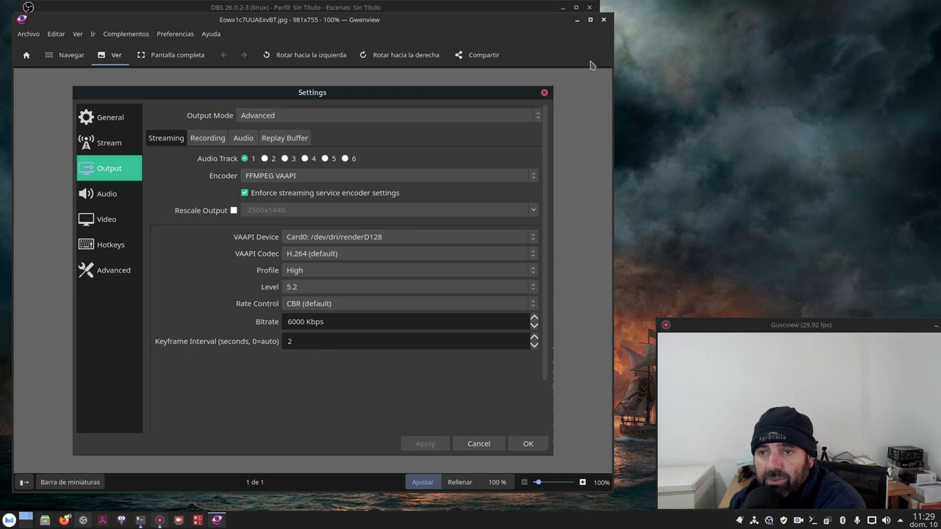
{"action": "left_click", "coordinate": [577, 20]}
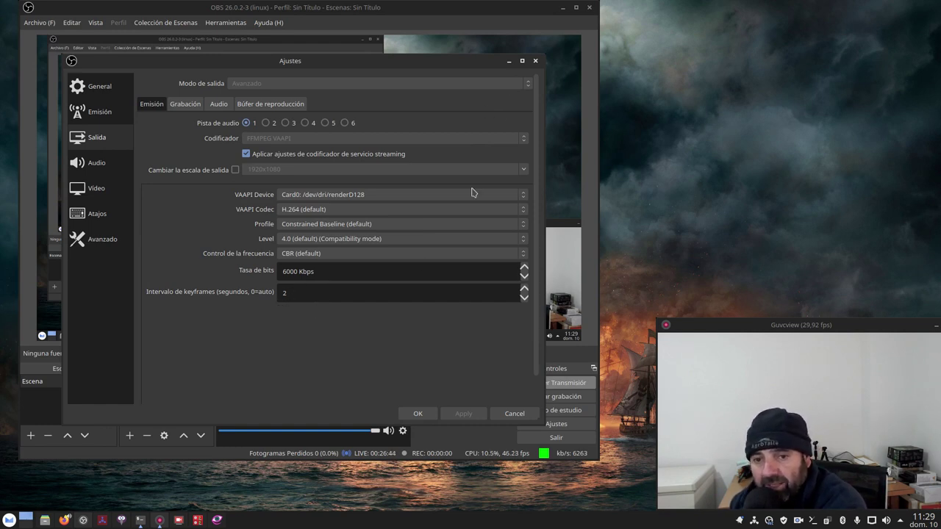
Finish reviewing the output settings, close the dialog without changes, and enlarge the OBS window.
{"action": "mouse_move", "coordinate": [439, 61]}
{"action": "left_mouse_down"}
{"action": "mouse_move", "coordinate": [590, 61]}
{"action": "mouse_move", "coordinate": [505, 74]}
{"action": "mouse_move", "coordinate": [427, 49]}
{"action": "left_mouse_up"}
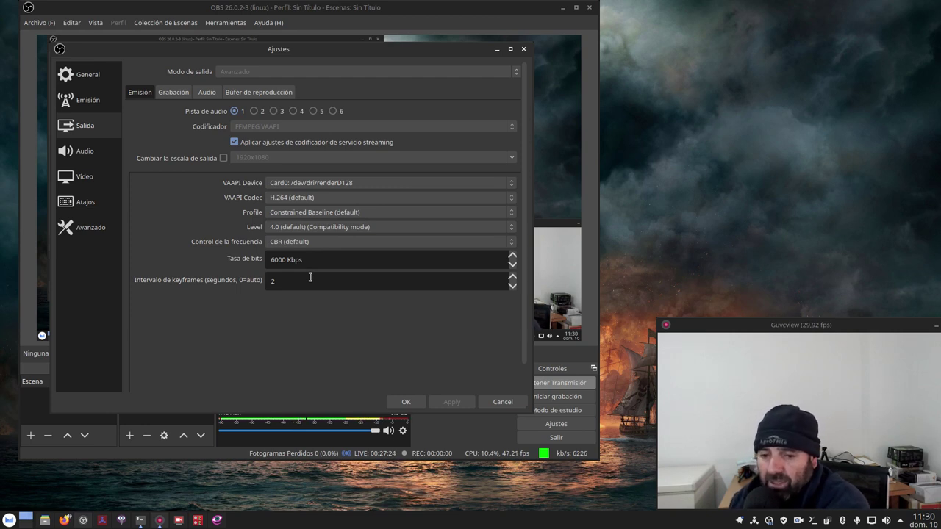
{"action": "left_click", "coordinate": [523, 49]}
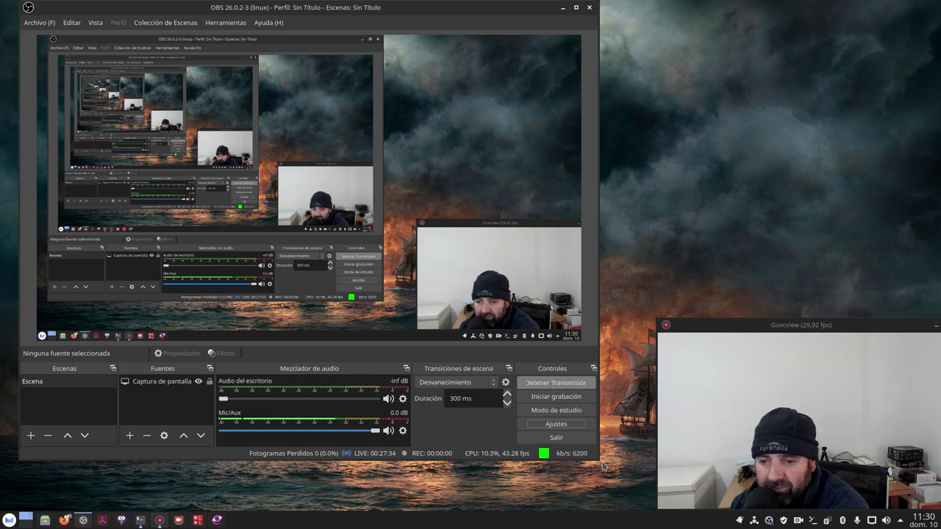
{"action": "left_click_drag", "start_coordinate": [599, 460], "coordinate": [688, 472]}
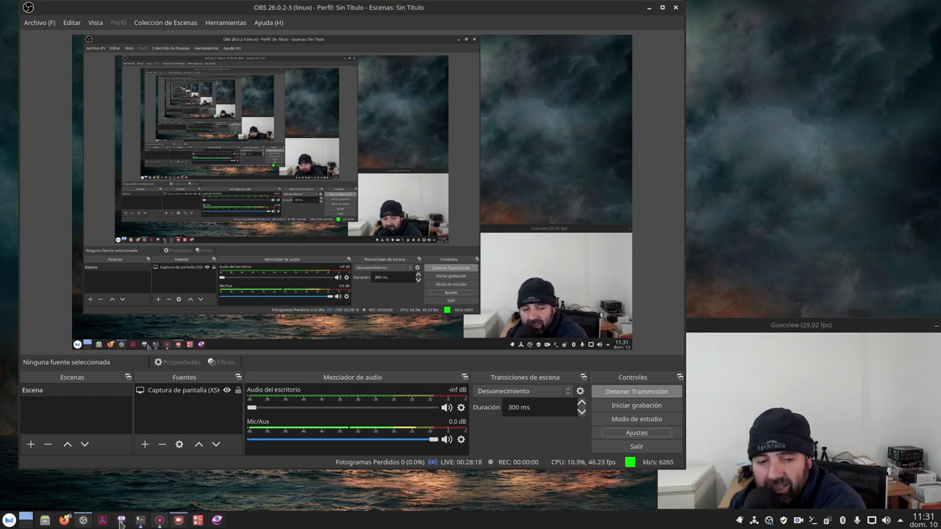
Switch to the Slimbook ONE v3 Intel i7 product page in Firefox to review its hardware, minimizing the browser when done.
{"action": "left_click", "coordinate": [65, 520]}
{"action": "left_click", "coordinate": [183, 24]}
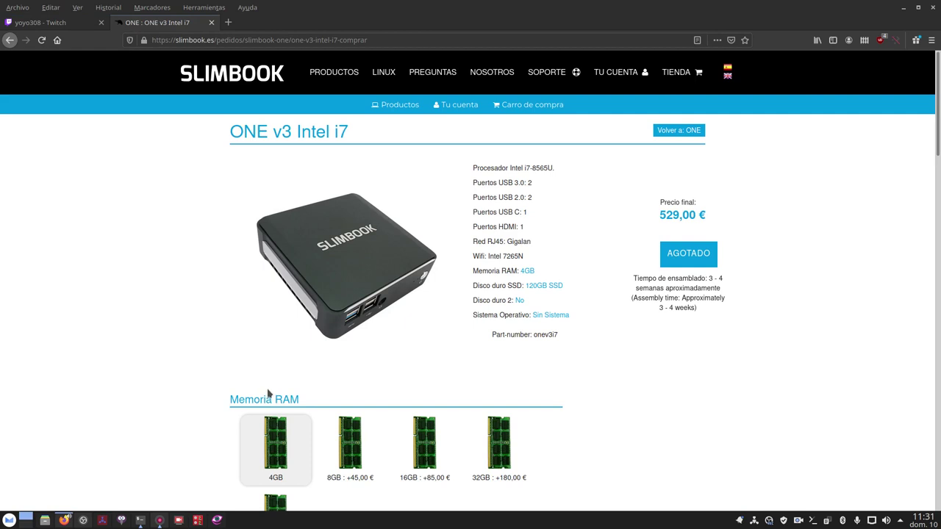
{"action": "left_click", "coordinate": [904, 8]}
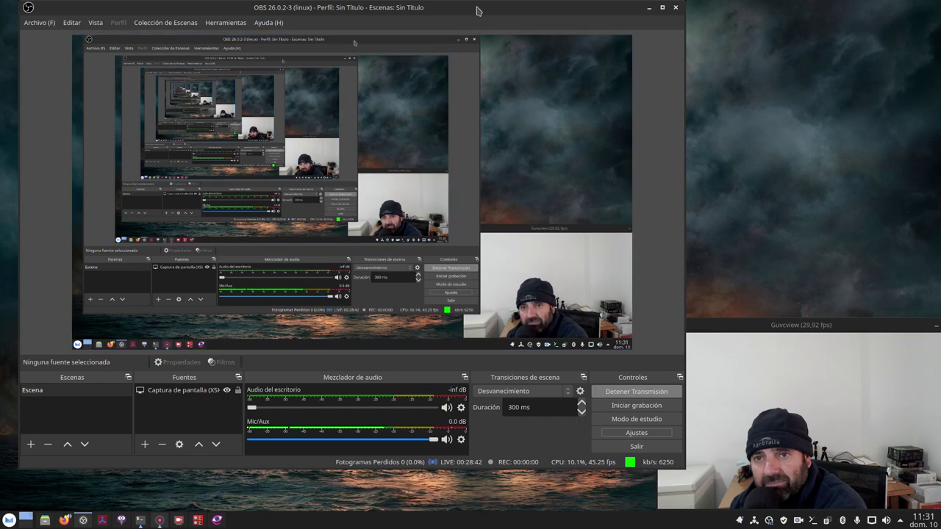
Reposition the OBS window and reopen its settings at the Salida section to examine the FFMPEG VAAPI streaming options.
{"action": "mouse_move", "coordinate": [474, 7]}
{"action": "left_mouse_down"}
{"action": "mouse_move", "coordinate": [509, 27]}
{"action": "mouse_move", "coordinate": [468, 18]}
{"action": "mouse_move", "coordinate": [502, 36]}
{"action": "mouse_move", "coordinate": [471, 23]}
{"action": "left_mouse_up"}
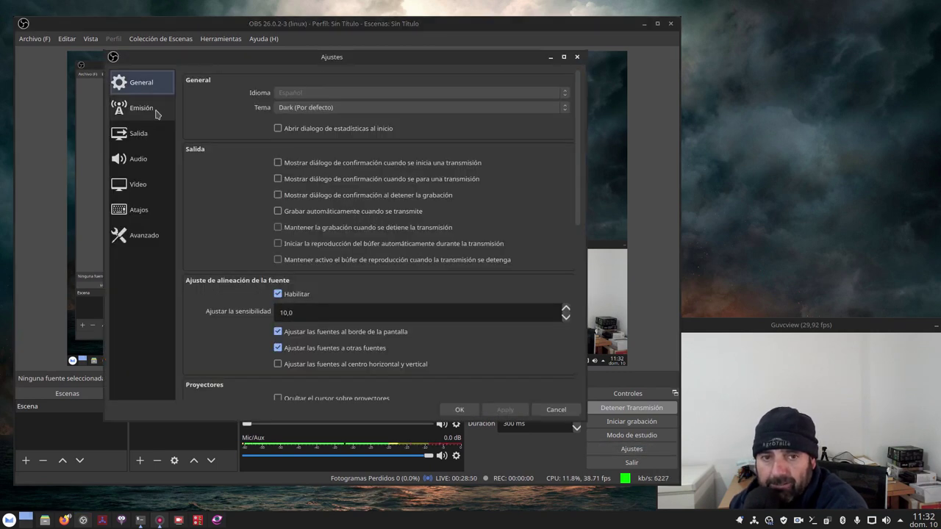
{"action": "left_click", "coordinate": [149, 111]}
{"action": "left_click", "coordinate": [147, 135]}
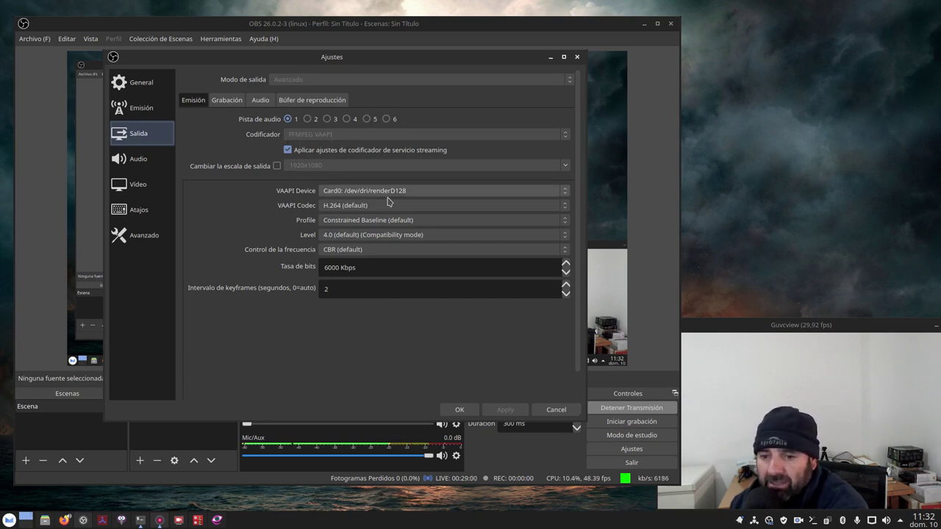
Close the OBS output settings and switch to the Konsole window showing the neofetch system summary.
{"action": "left_click", "coordinate": [454, 410]}
{"action": "left_click", "coordinate": [645, 24]}
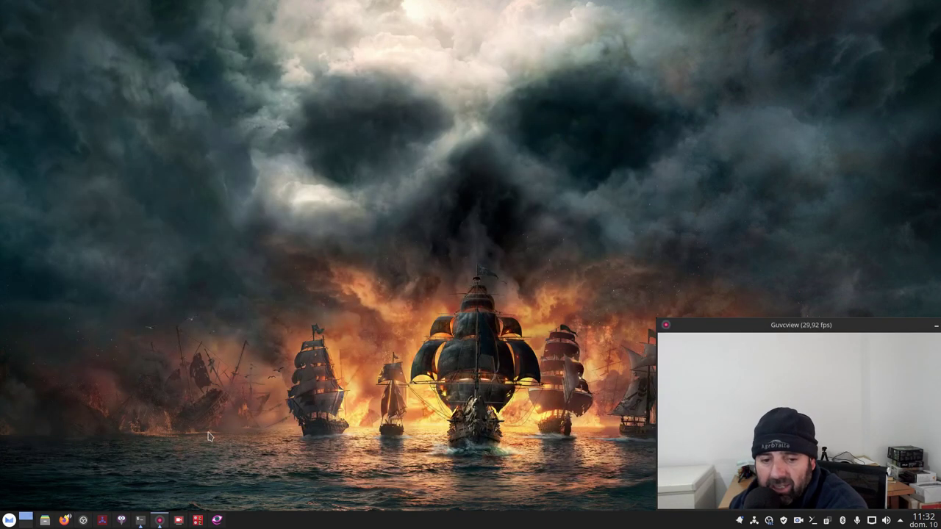
{"action": "left_click", "coordinate": [140, 519]}
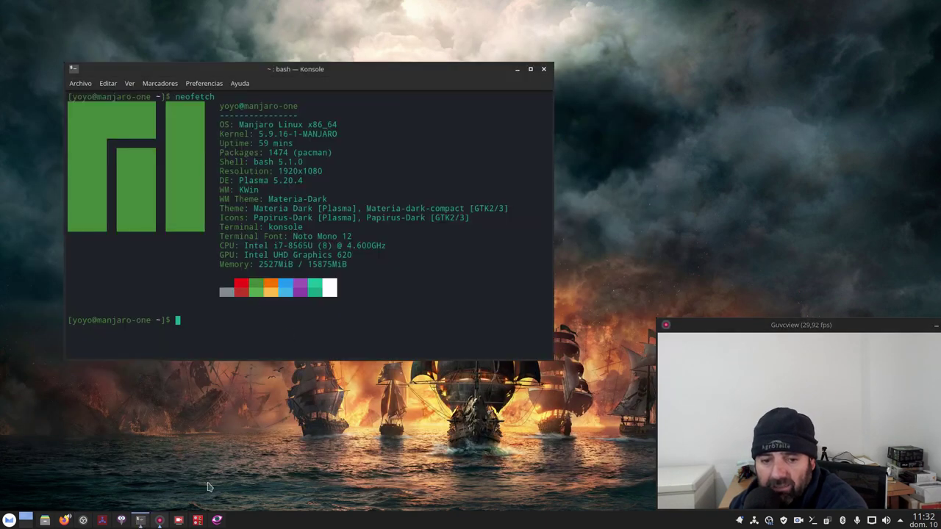
Switch to the Konsole window running htop and examine the per-core load and the CPU usage of the streaming and recording processes.
{"action": "mouse_move", "coordinate": [141, 520]}
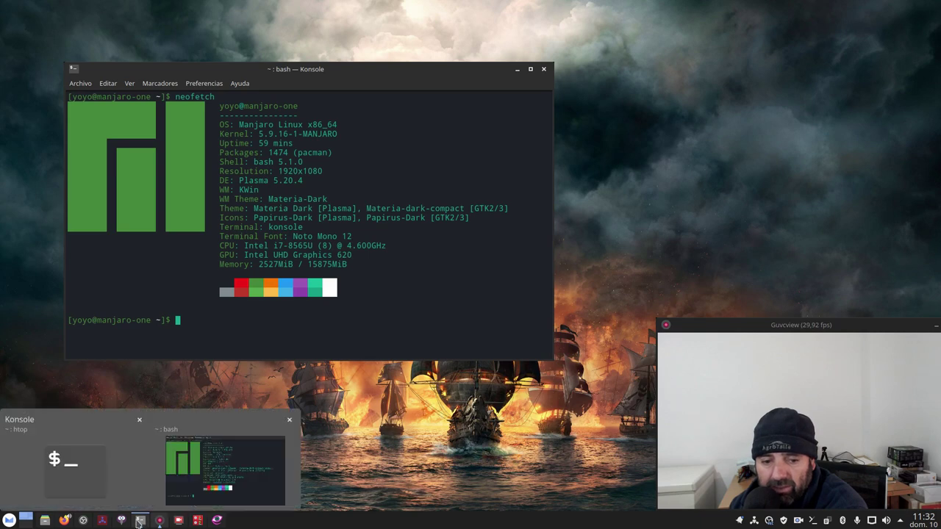
{"action": "left_click", "coordinate": [121, 520]}
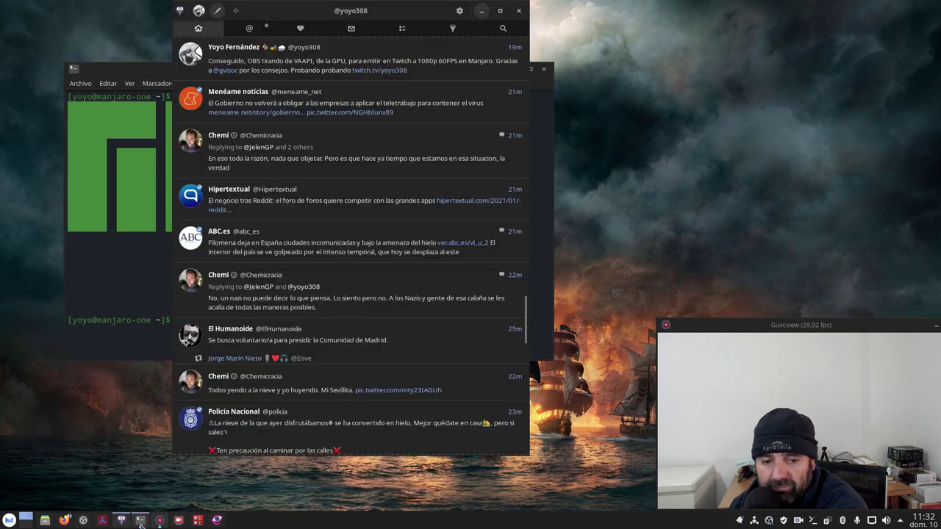
{"action": "left_click", "coordinate": [481, 10]}
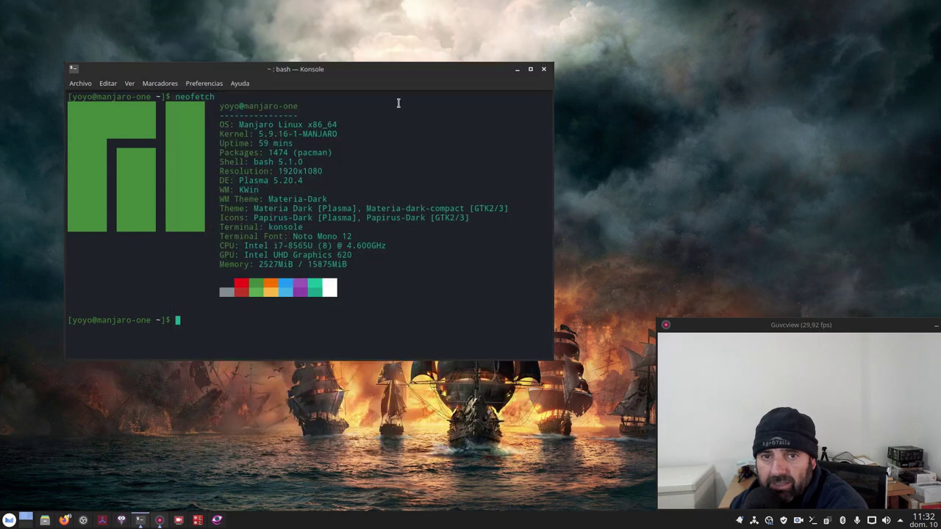
{"action": "mouse_move", "coordinate": [141, 519]}
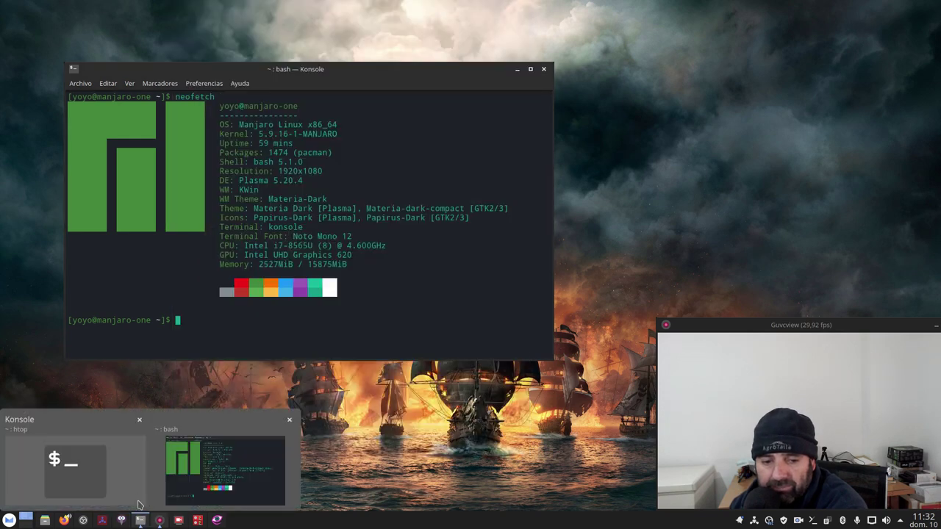
{"action": "left_click", "coordinate": [91, 479]}
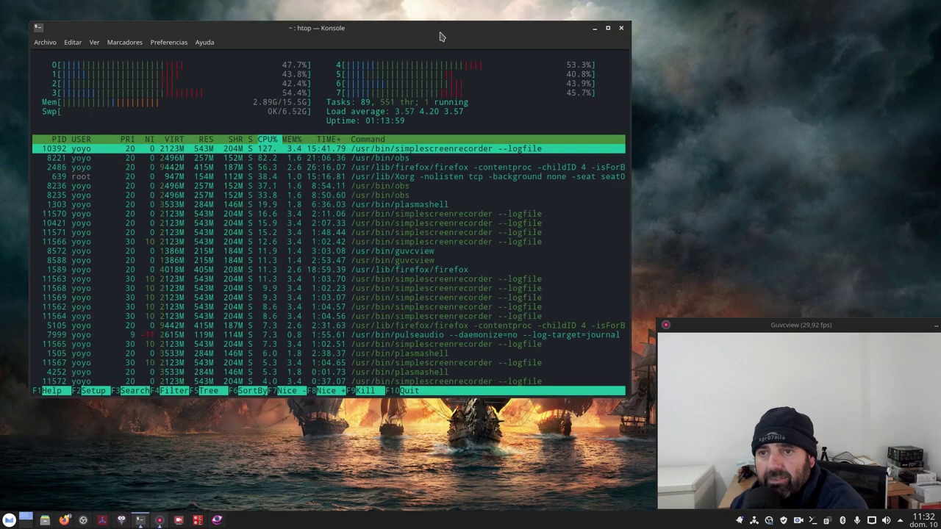
{"action": "left_click_drag", "start_coordinate": [441, 36], "coordinate": [428, 35]}
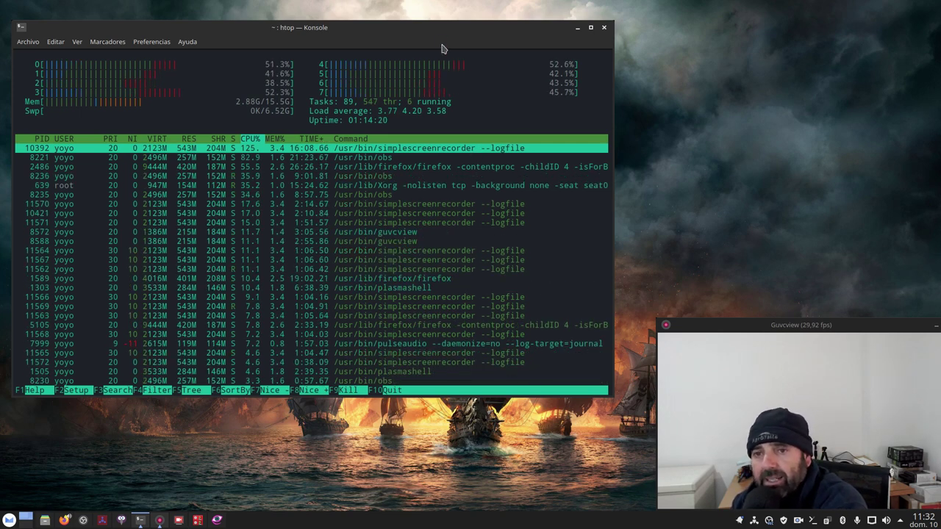
{"action": "left_click_drag", "start_coordinate": [437, 27], "coordinate": [458, 21]}
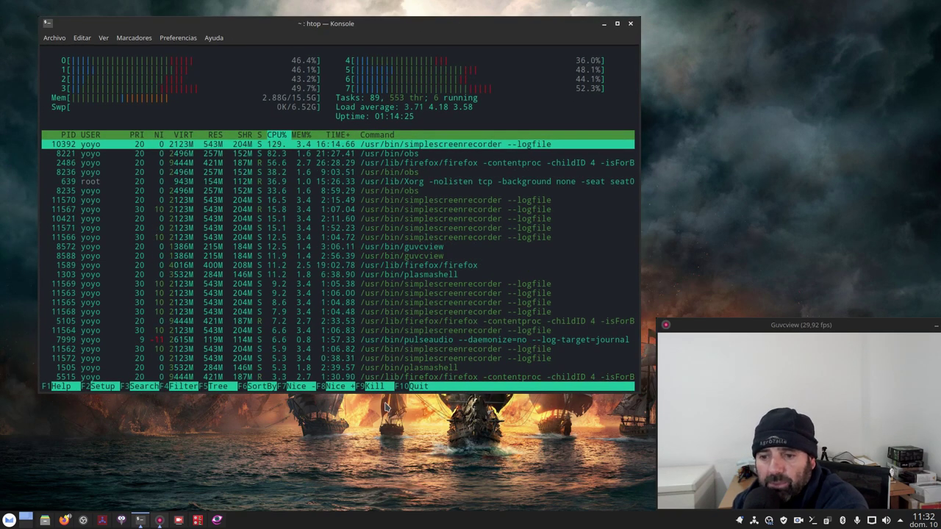
Check the live stream's CPU and bitrate read-outs in OBS and compare them with the process load in htop.
{"action": "left_click", "coordinate": [159, 520]}
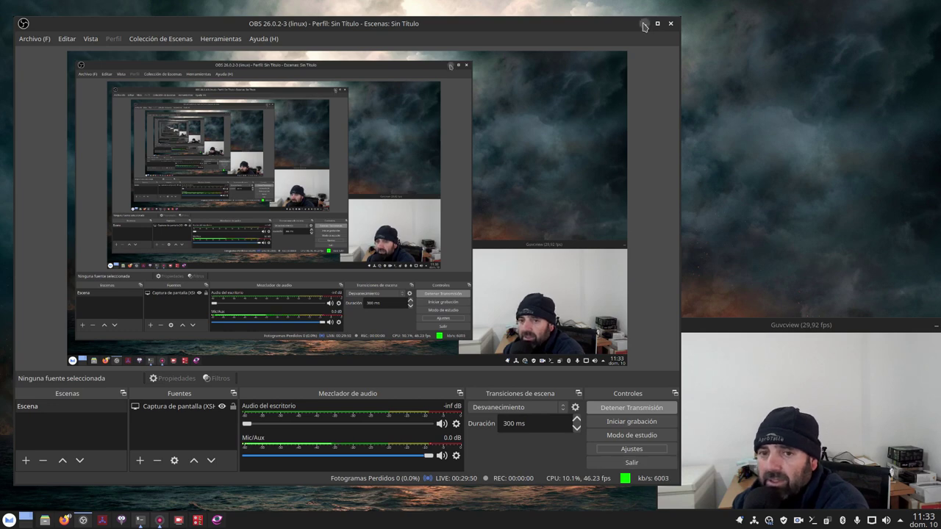
{"action": "key", "text": "alt+Tab"}
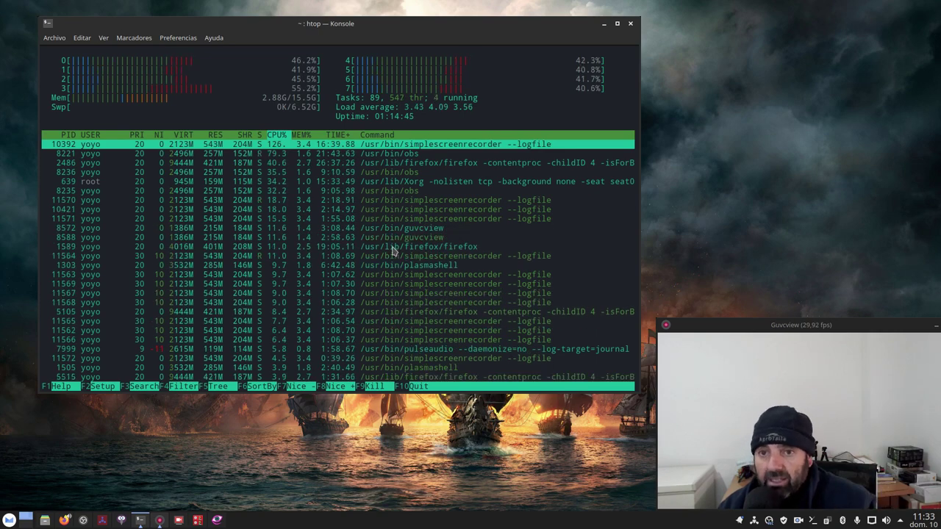
{"action": "left_click_drag", "start_coordinate": [425, 23], "coordinate": [404, 79]}
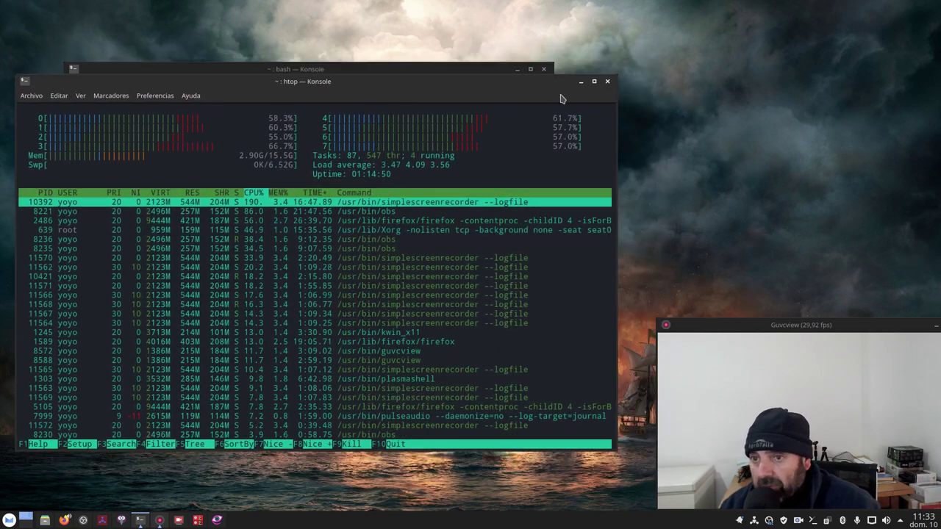
{"action": "left_click_drag", "start_coordinate": [475, 88], "coordinate": [502, 67]}
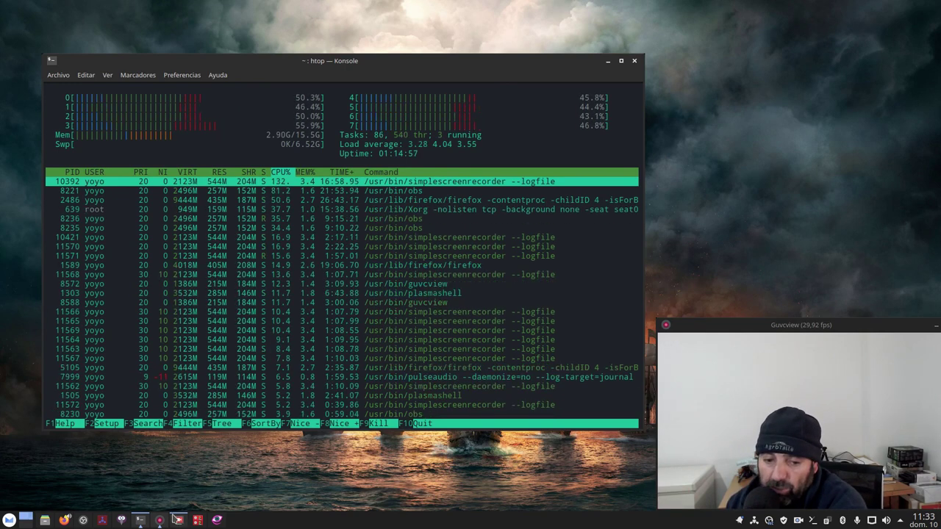
Review the FFMPEG VAAPI encoder options in the Salida section of the OBS settings, closing the dialog without changes.
{"action": "left_click", "coordinate": [83, 520]}
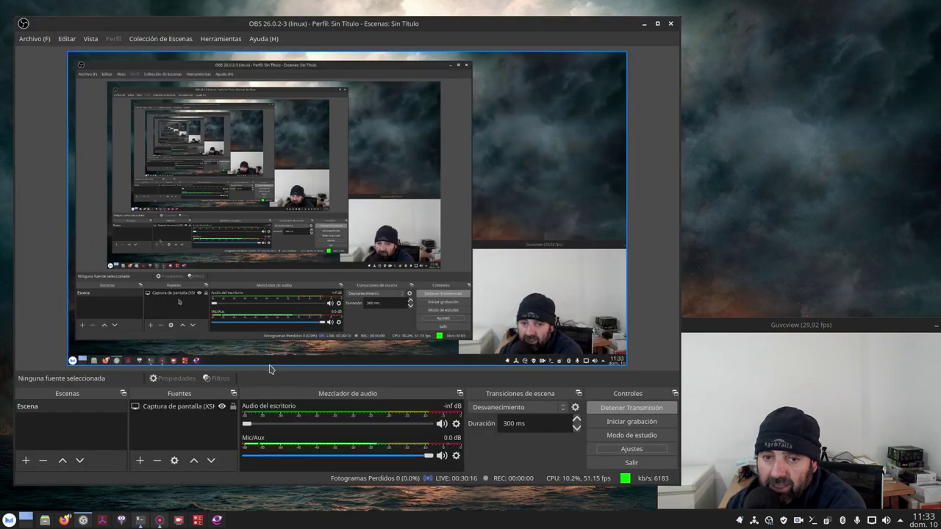
{"action": "left_click", "coordinate": [635, 450]}
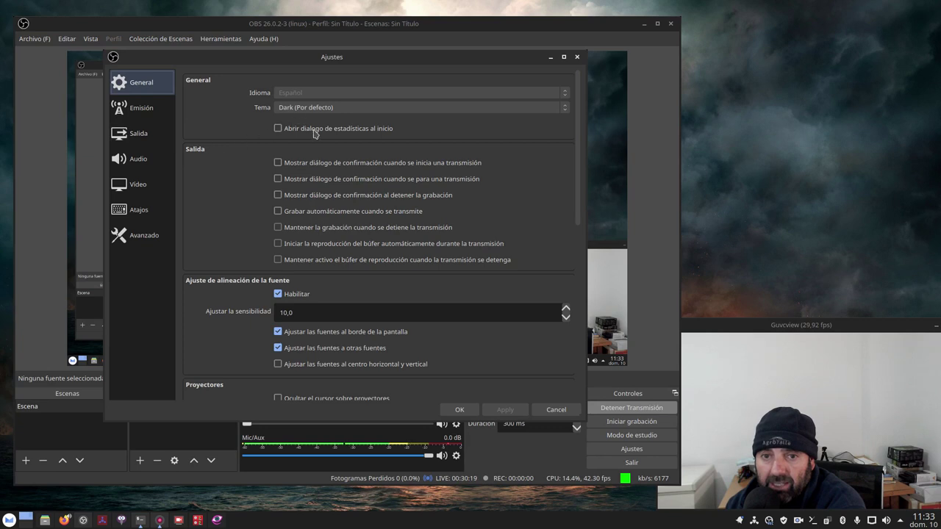
{"action": "left_click", "coordinate": [151, 138]}
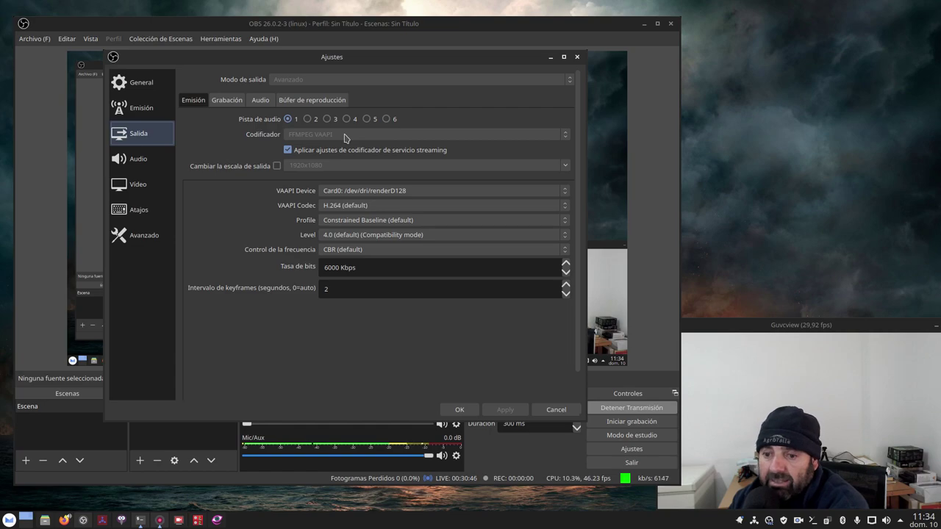
{"action": "left_click", "coordinate": [459, 409]}
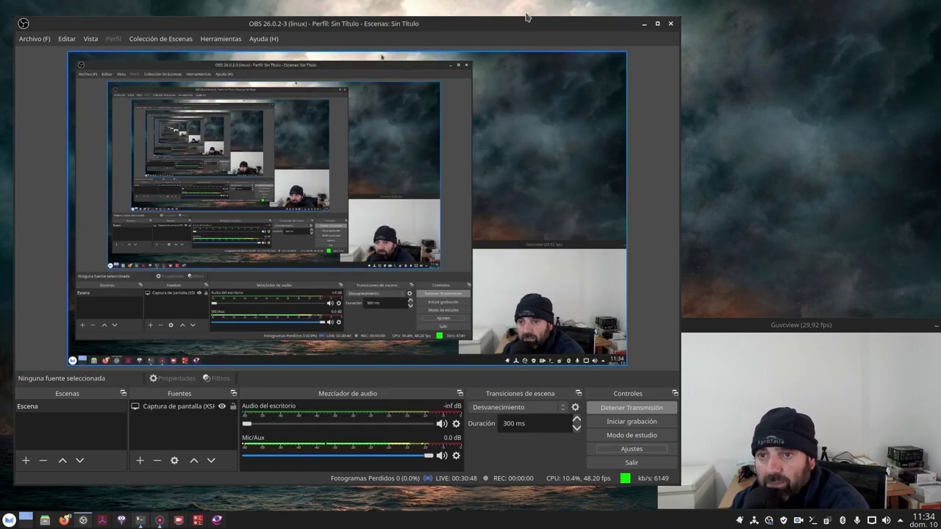
Minimize OBS and re-examine the CPU load of the running processes in the htop window.
{"action": "left_click_drag", "start_coordinate": [515, 27], "coordinate": [531, 52]}
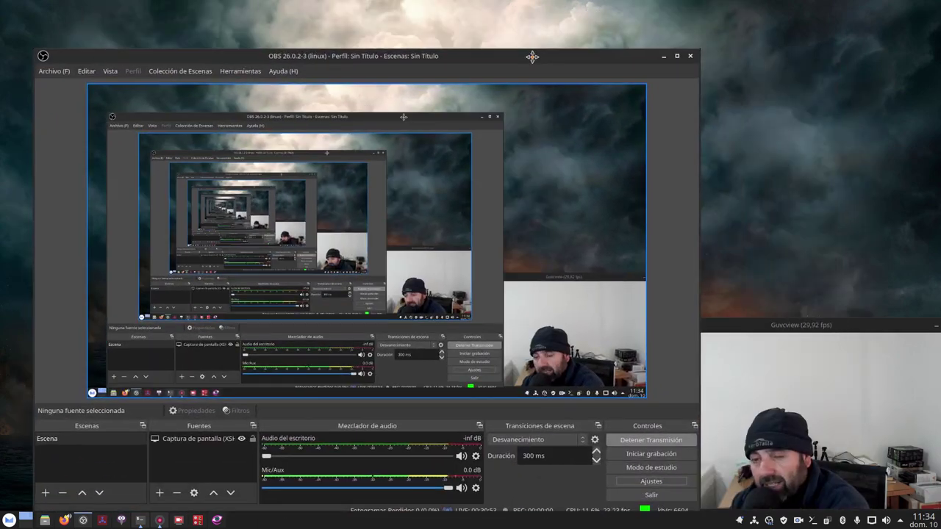
{"action": "left_click", "coordinate": [664, 56]}
{"action": "left_click_drag", "start_coordinate": [372, 65], "coordinate": [365, 35]}
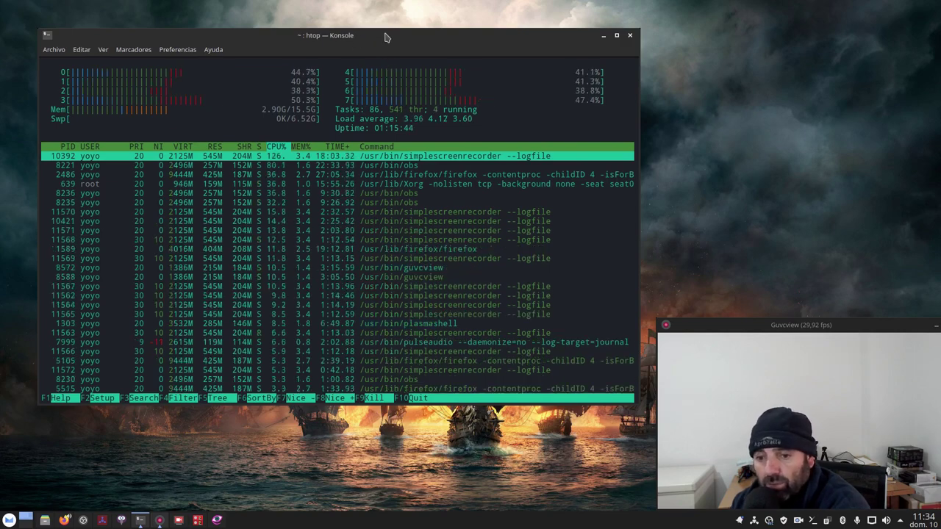
{"action": "mouse_move", "coordinate": [514, 37]}
{"action": "left_mouse_down"}
{"action": "mouse_move", "coordinate": [593, 32]}
{"action": "mouse_move", "coordinate": [522, 36]}
{"action": "left_mouse_up"}
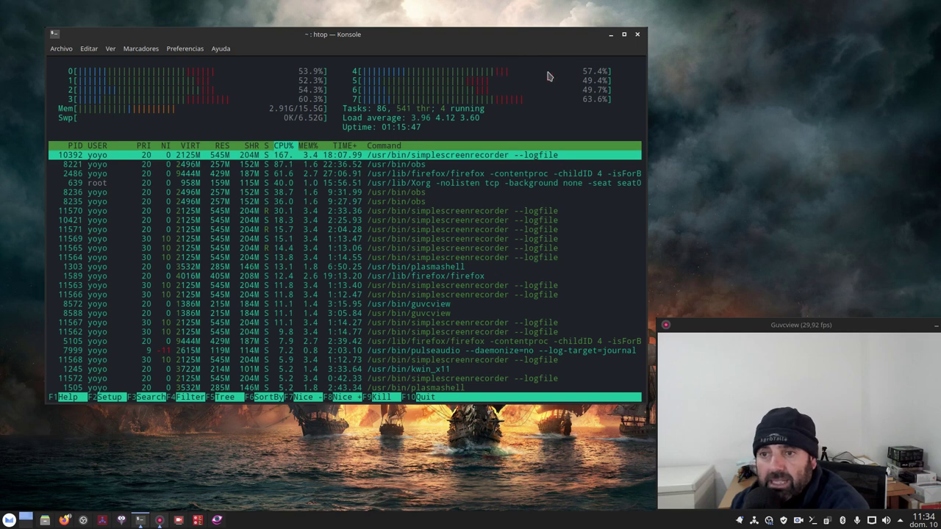
Minimize htop to review the CPU and GPU entries in the neofetch summary, clearing that window away when done.
{"action": "left_click", "coordinate": [609, 35]}
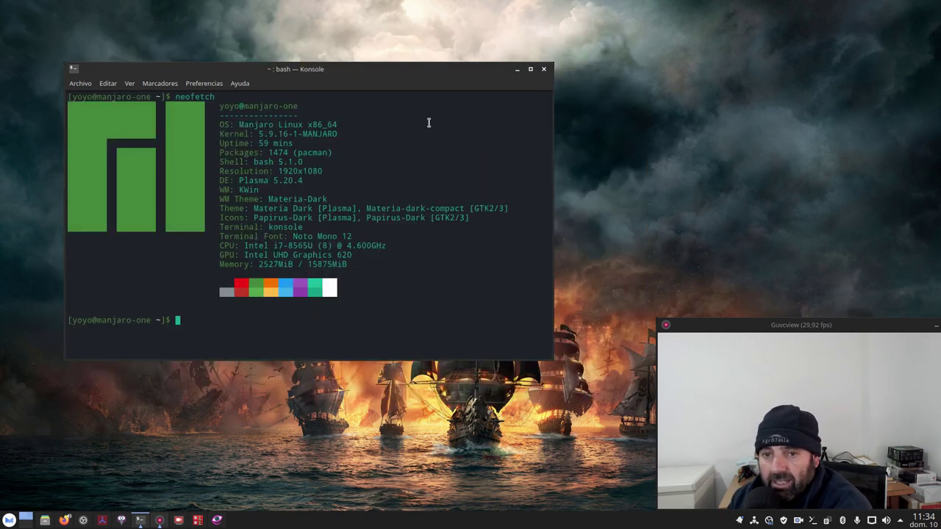
{"action": "left_click_drag", "start_coordinate": [369, 73], "coordinate": [387, 54]}
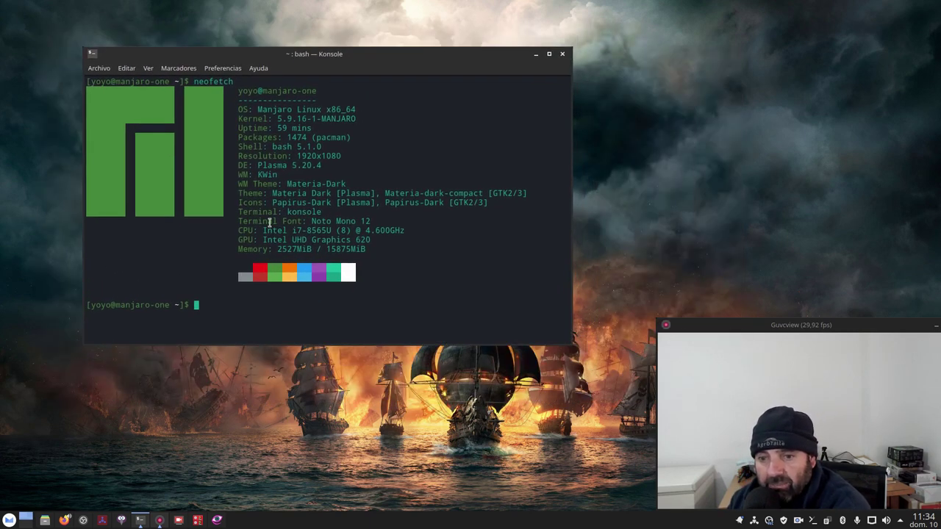
{"action": "left_click", "coordinate": [536, 54]}
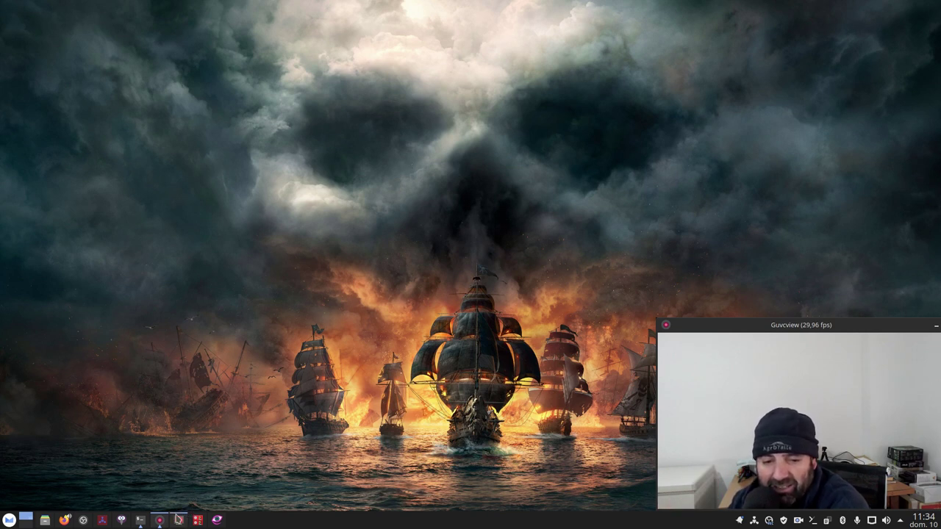
Stop the live transmission in OBS and minimize its window.
{"action": "left_click", "coordinate": [83, 519]}
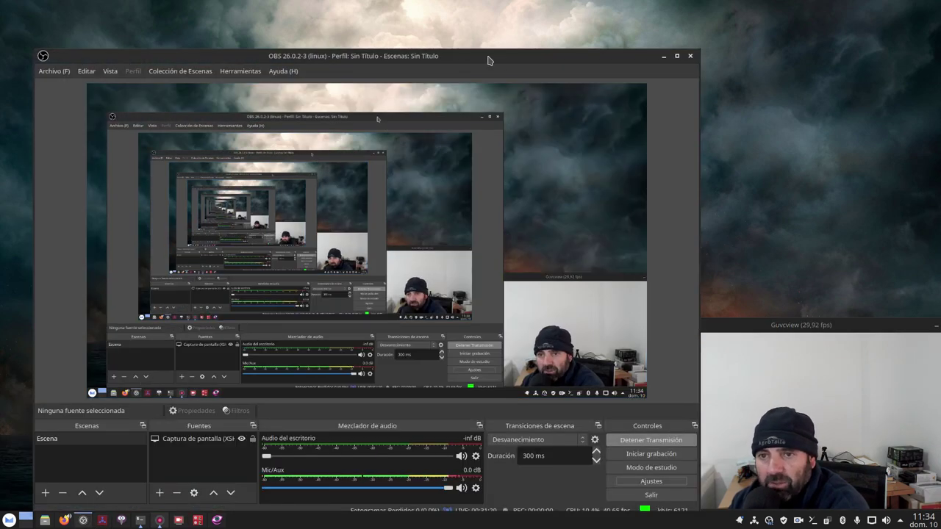
{"action": "left_click_drag", "start_coordinate": [489, 59], "coordinate": [473, 24]}
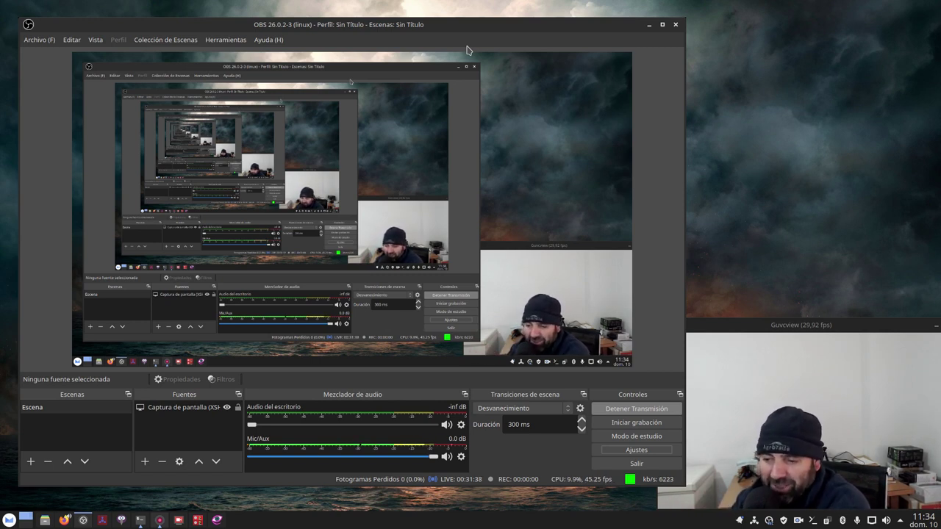
{"action": "left_click", "coordinate": [629, 410]}
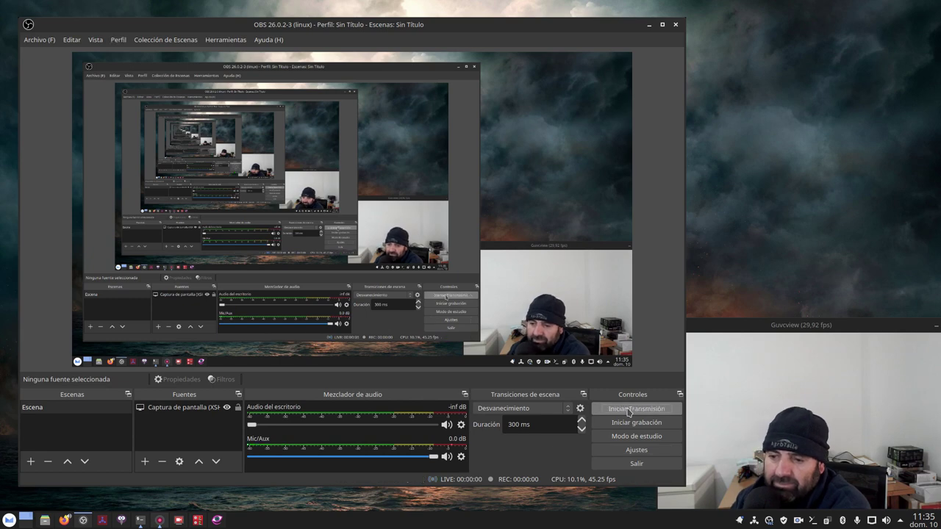
{"action": "left_click", "coordinate": [649, 26]}
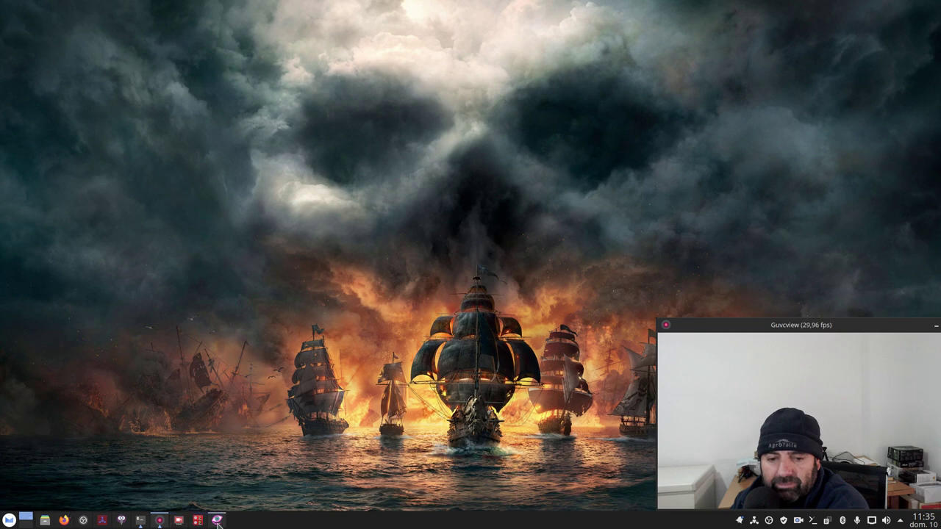